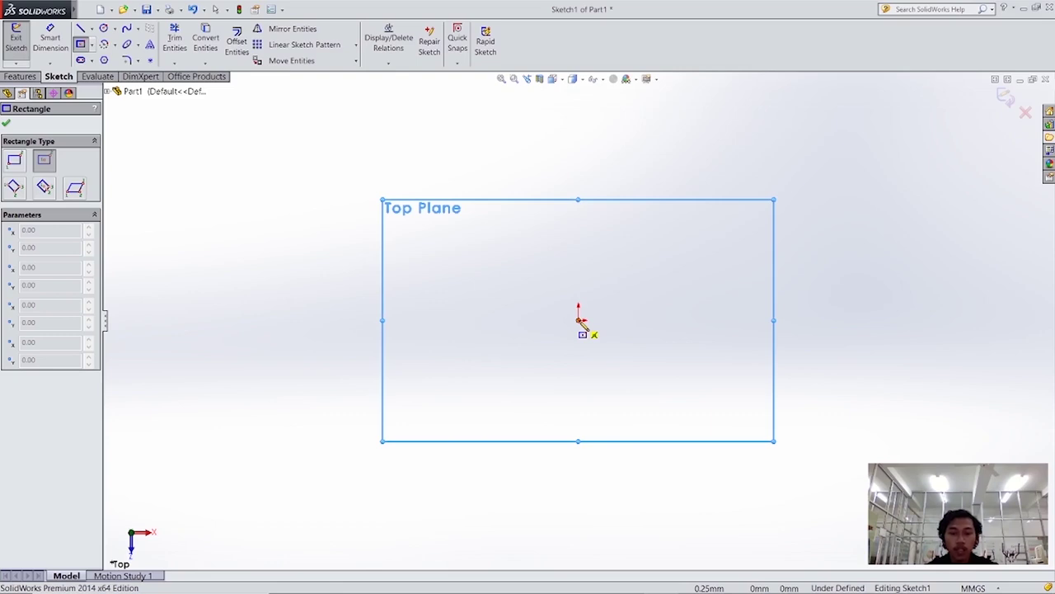
# - Sketch a center rectangle about 52 mm wide and 55 mm high on the Top Plane, centered on the origin
pyautogui.click(579, 322)
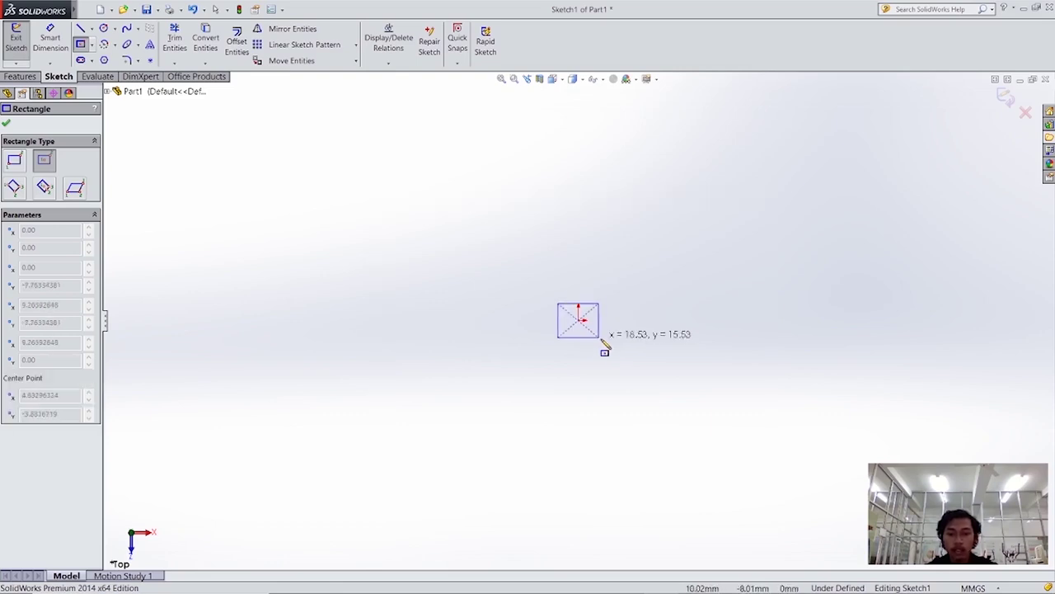
pyautogui.click(636, 382)
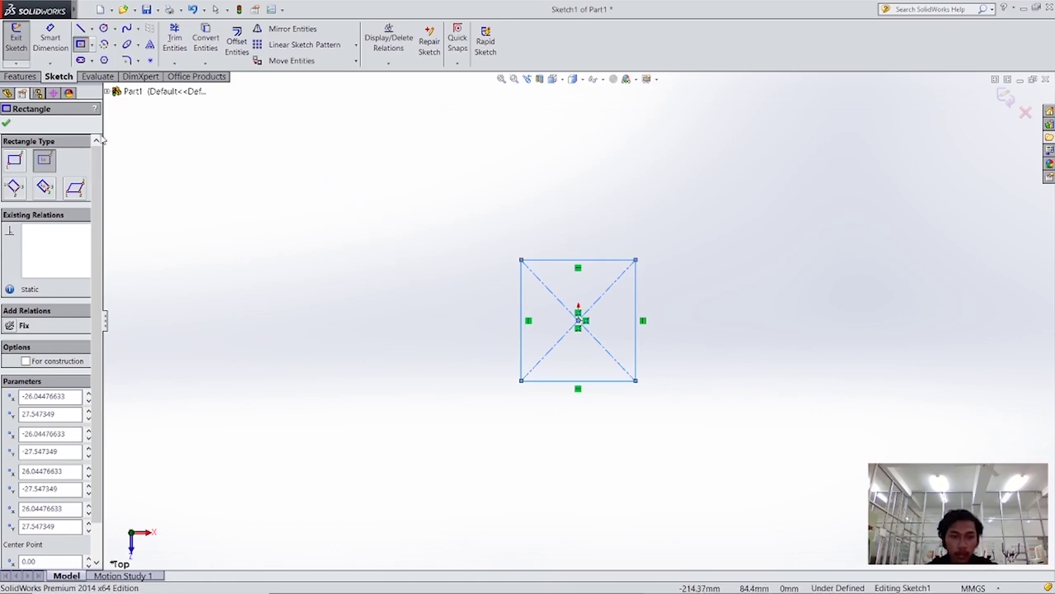
pyautogui.click(6, 124)
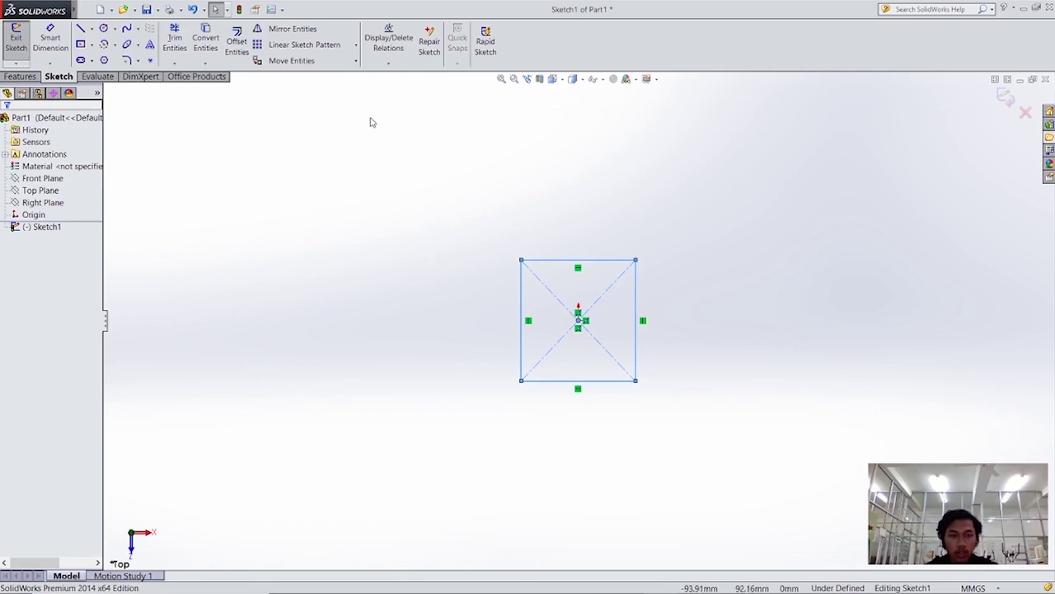
# - Dimension the rectangle's upper horizontal edge to 60 mm
pyautogui.click(52, 44)
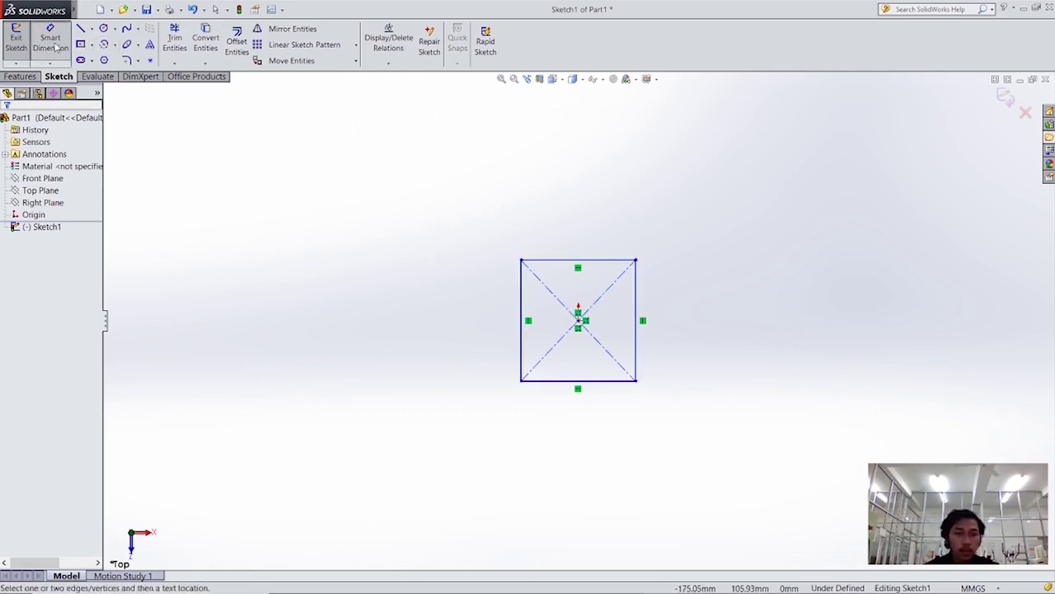
pyautogui.click(576, 264)
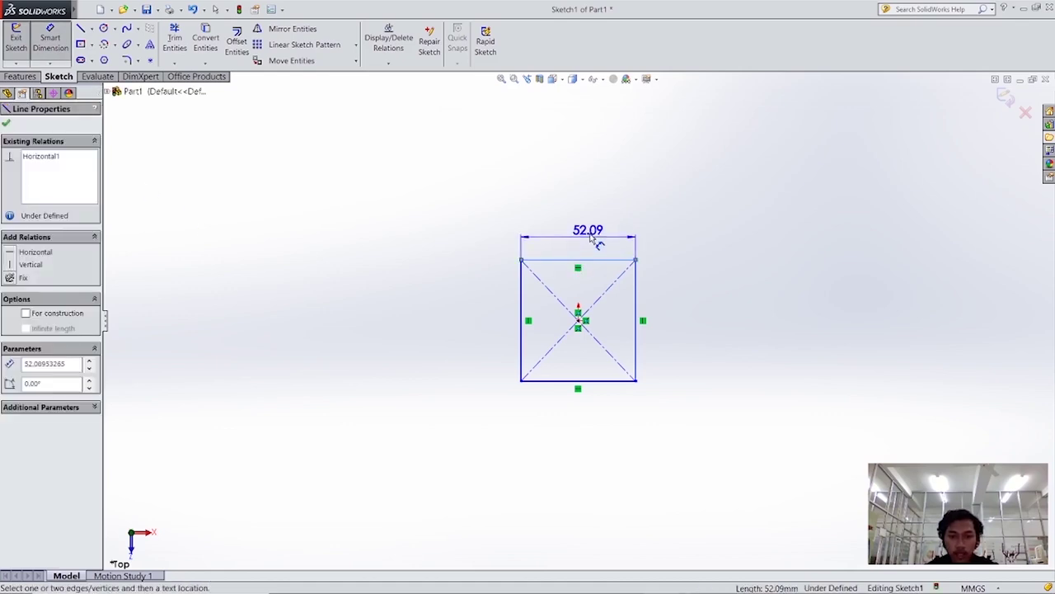
pyautogui.click(578, 176)
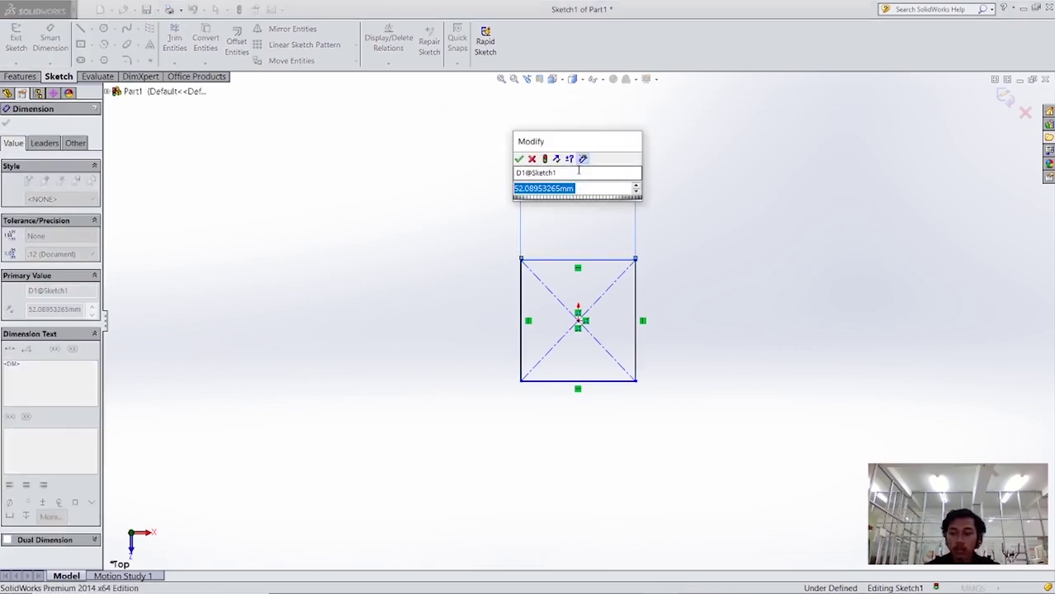
pyautogui.write('60')
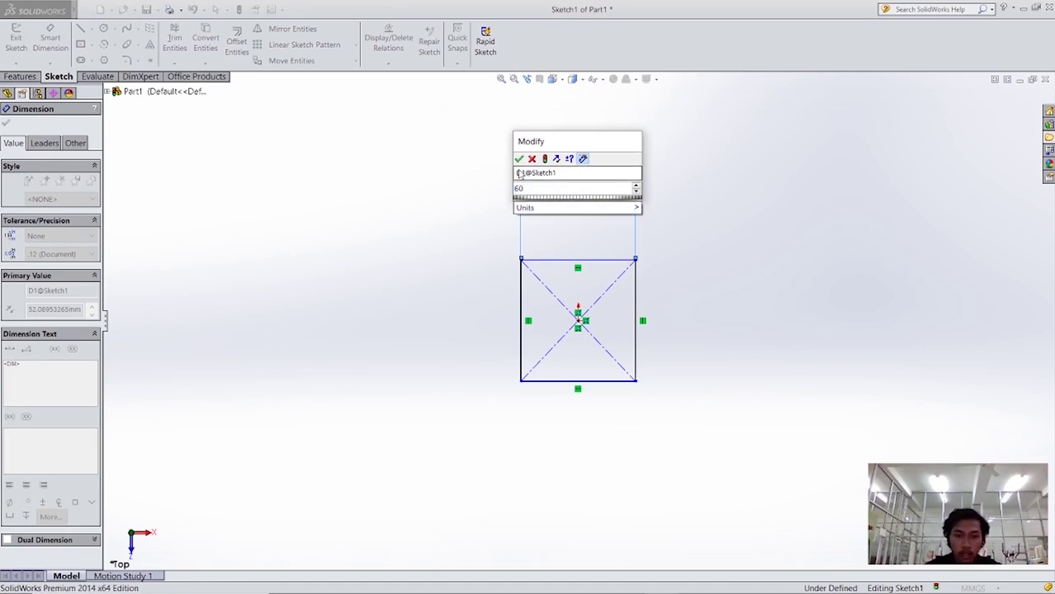
pyautogui.click(520, 159)
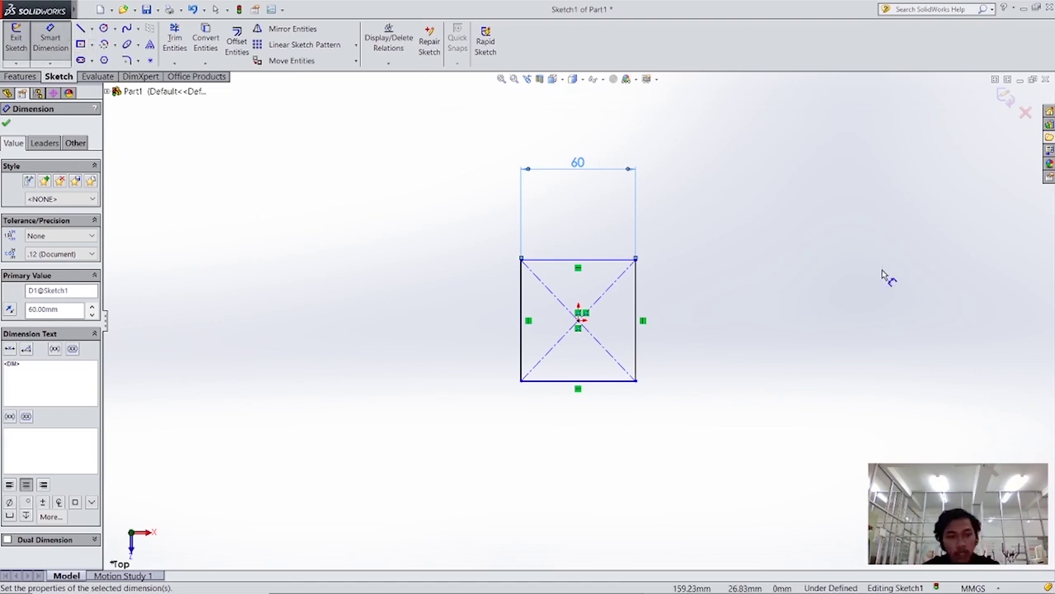
pyautogui.click(6, 125)
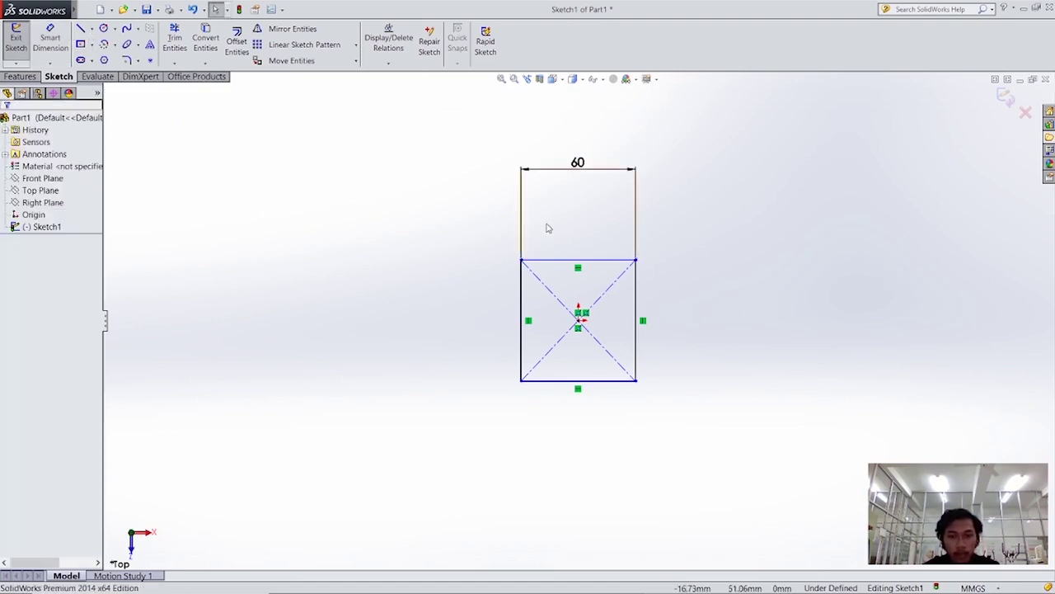
# - Add an Equal relation between the rectangle's upper edge and its right edge to make it square
pyautogui.click(599, 262)
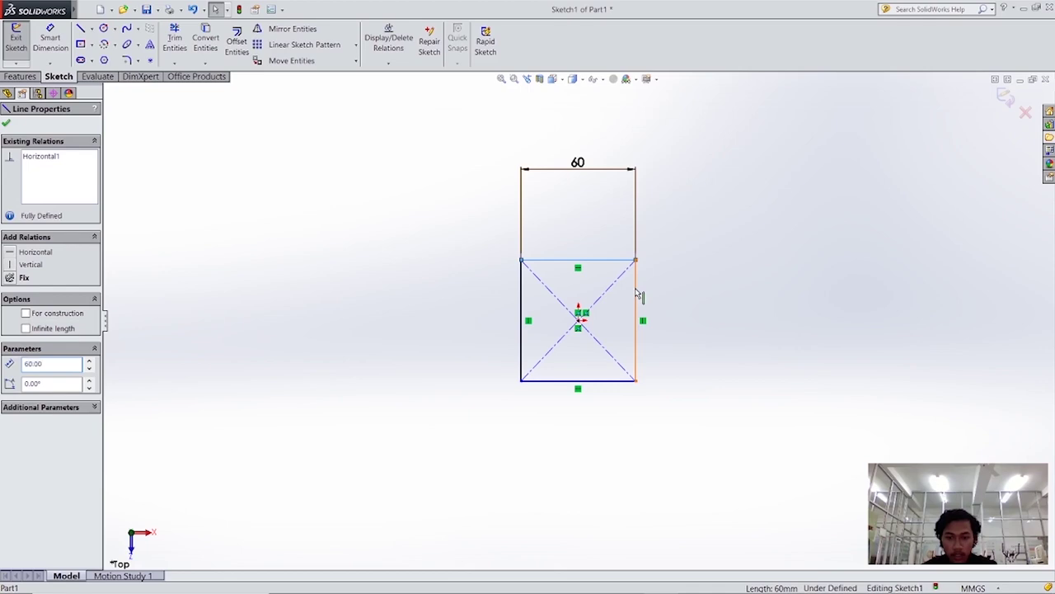
pyautogui.keyDown('ctrl'); pyautogui.click(635, 294); pyautogui.keyUp('ctrl')
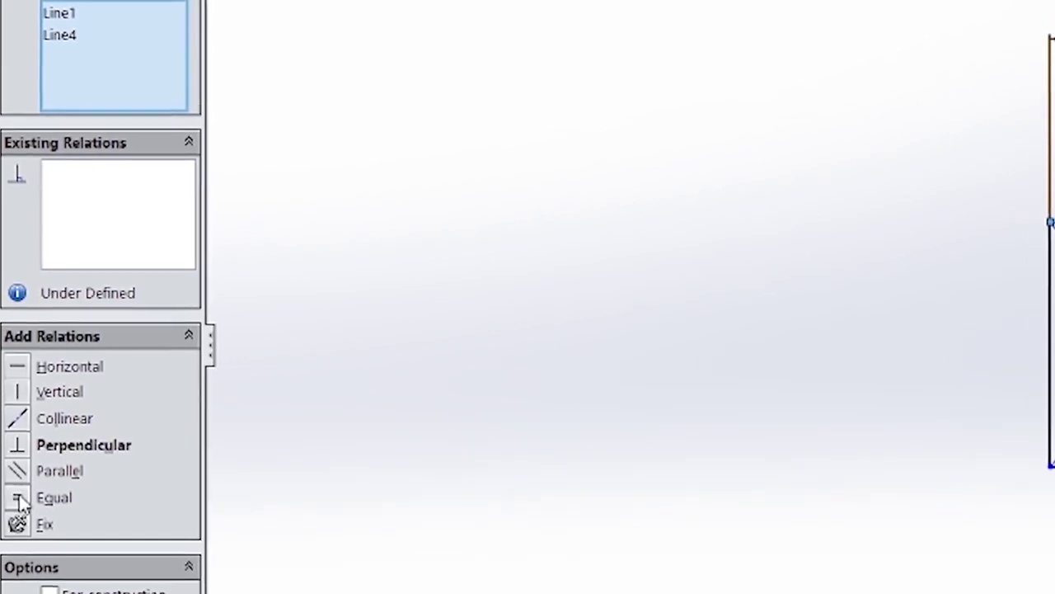
pyautogui.click(16, 478)
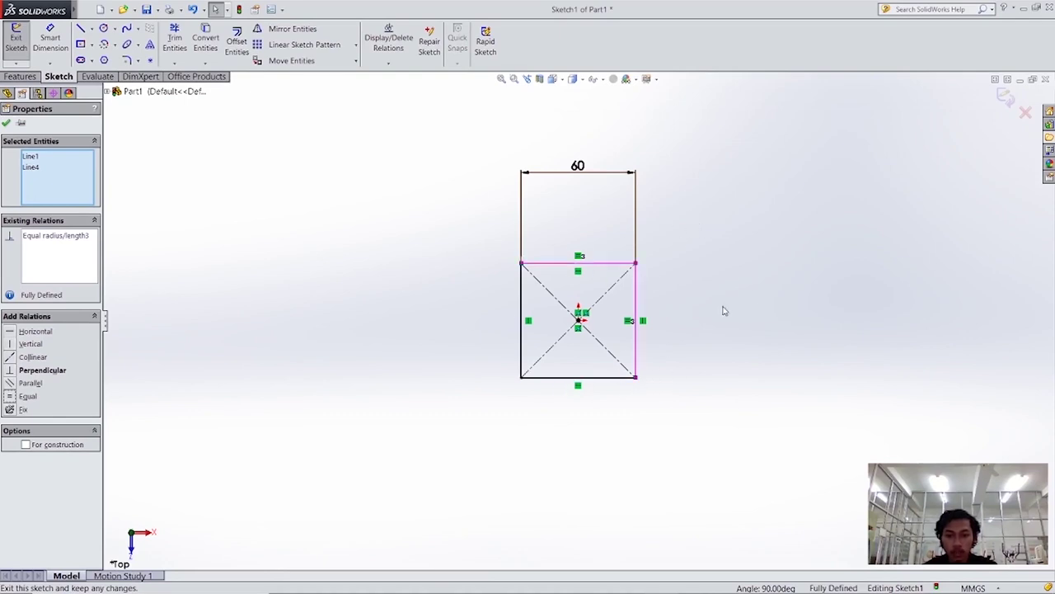
pyautogui.click(746, 209)
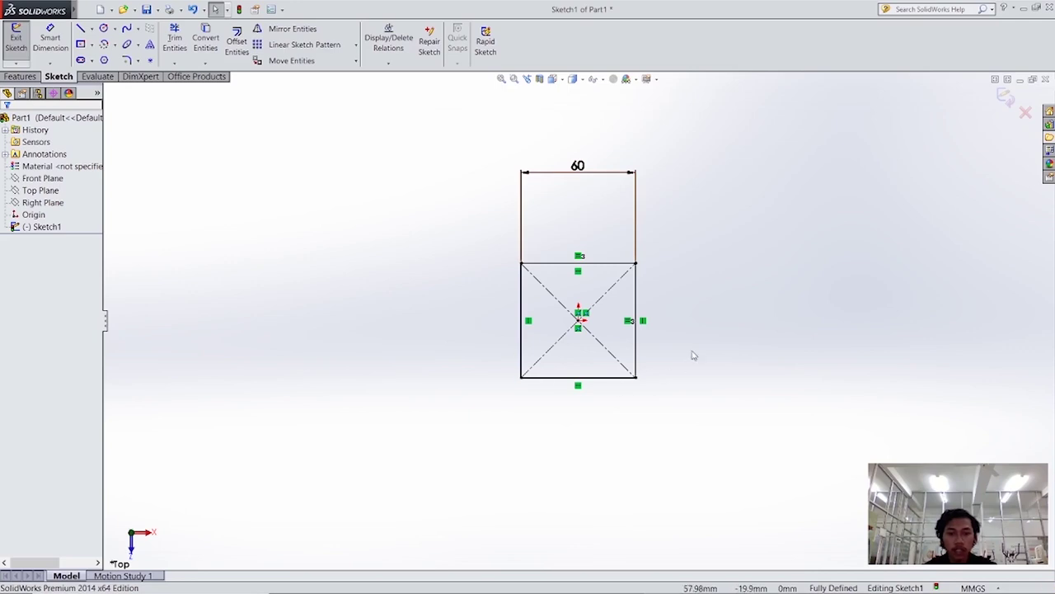
# - Extrude the square sketch as a boss with a blind depth of 10 mm
pyautogui.click(26, 77)
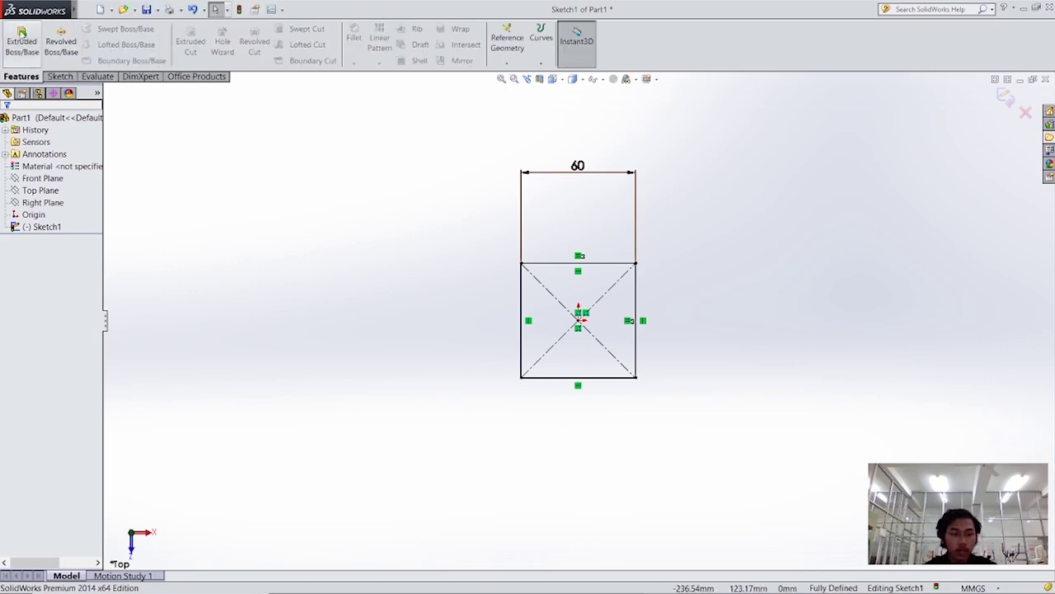
pyautogui.click(17, 41)
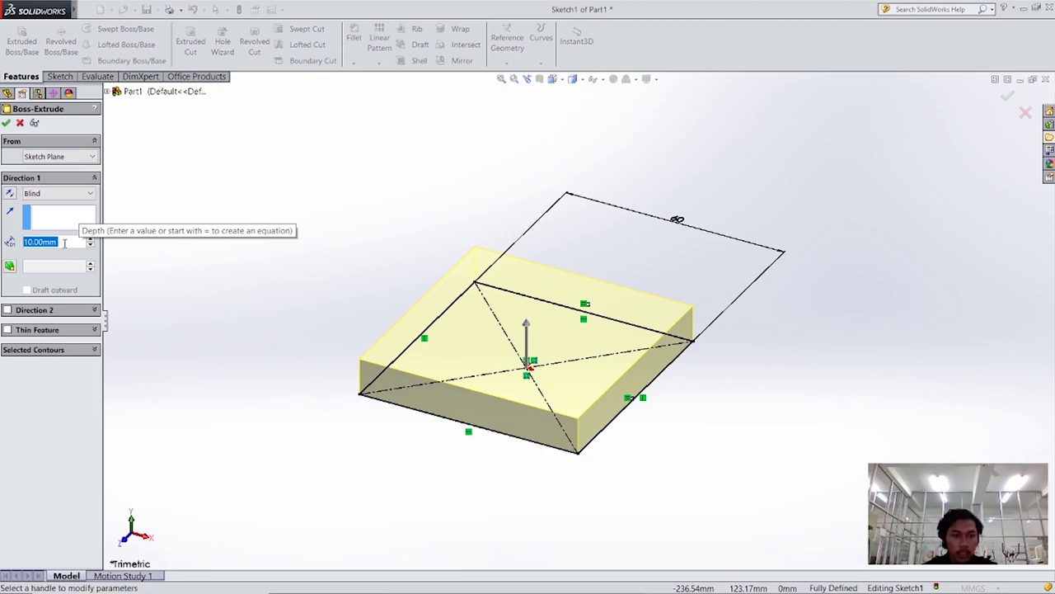
pyautogui.click(65, 243)
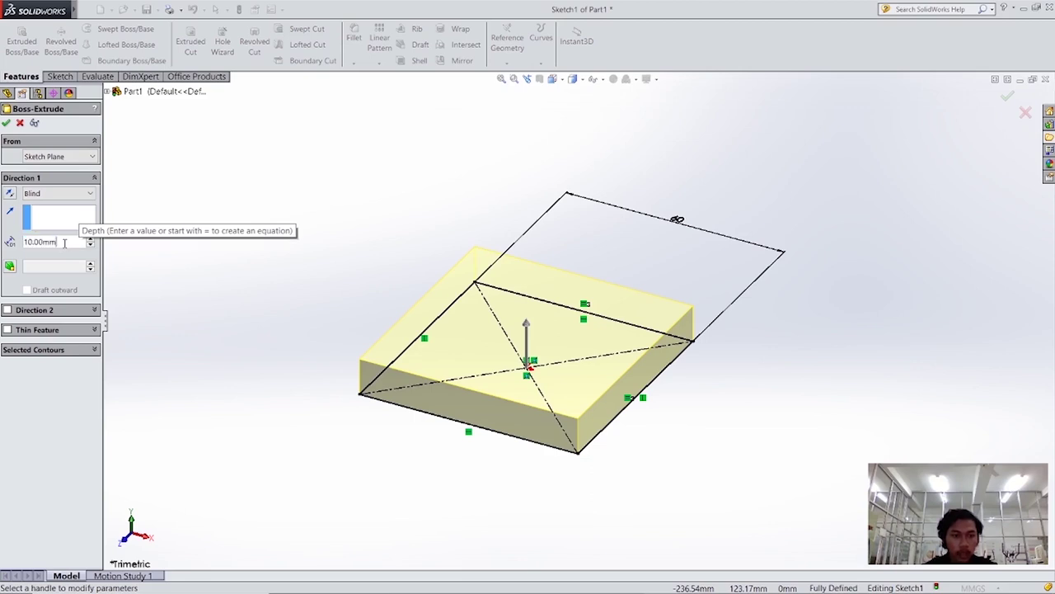
pyautogui.click(6, 124)
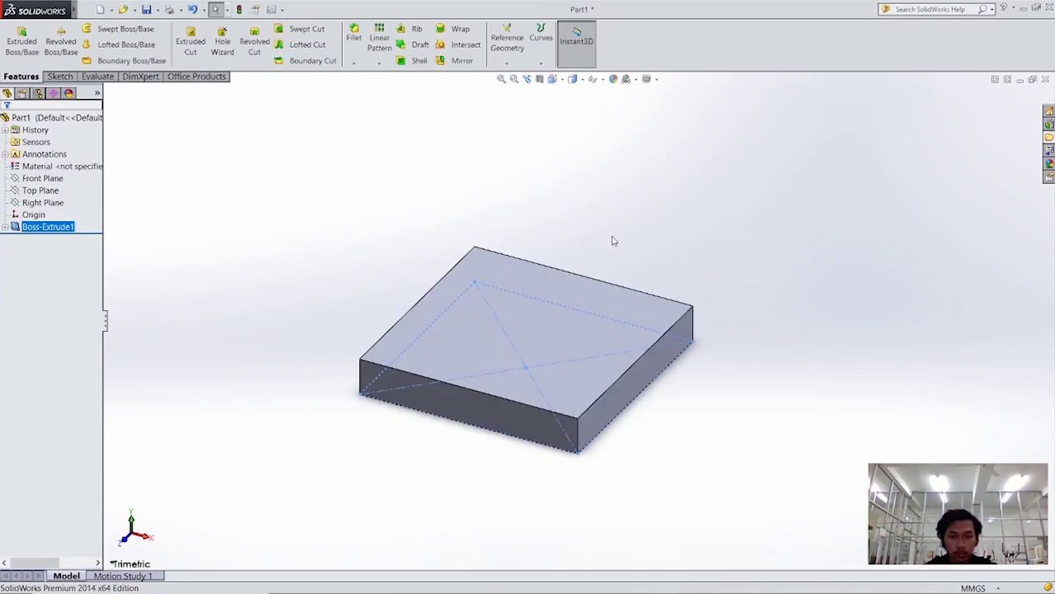
# - Start a new sketch on the large upper face of the square plate
pyautogui.moveTo(654, 205); pyautogui.dragTo(666, 285, button='middle')
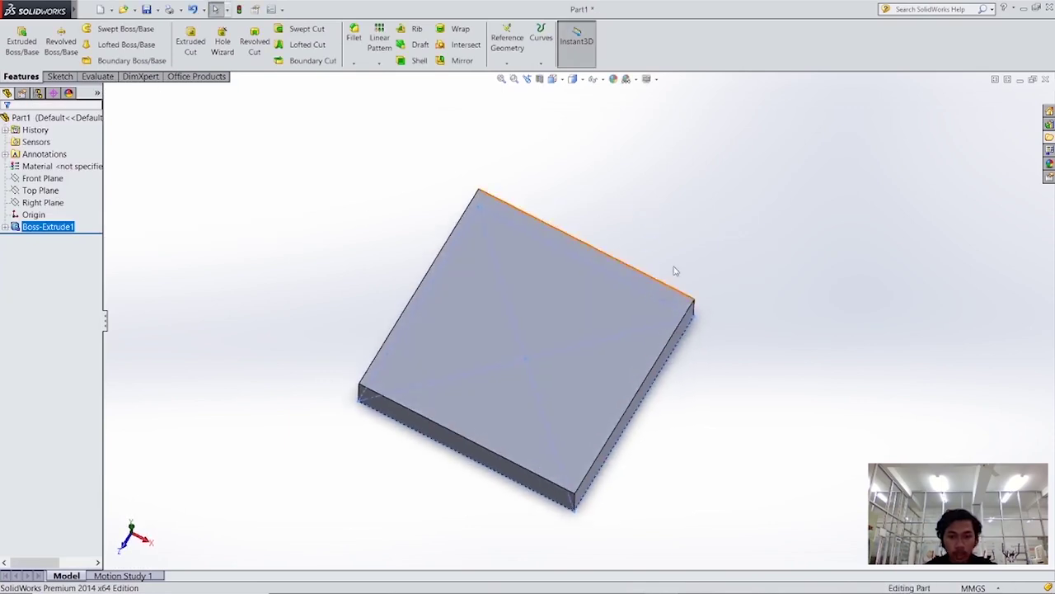
pyautogui.moveTo(662, 210); pyautogui.dragTo(655, 239, button='middle')
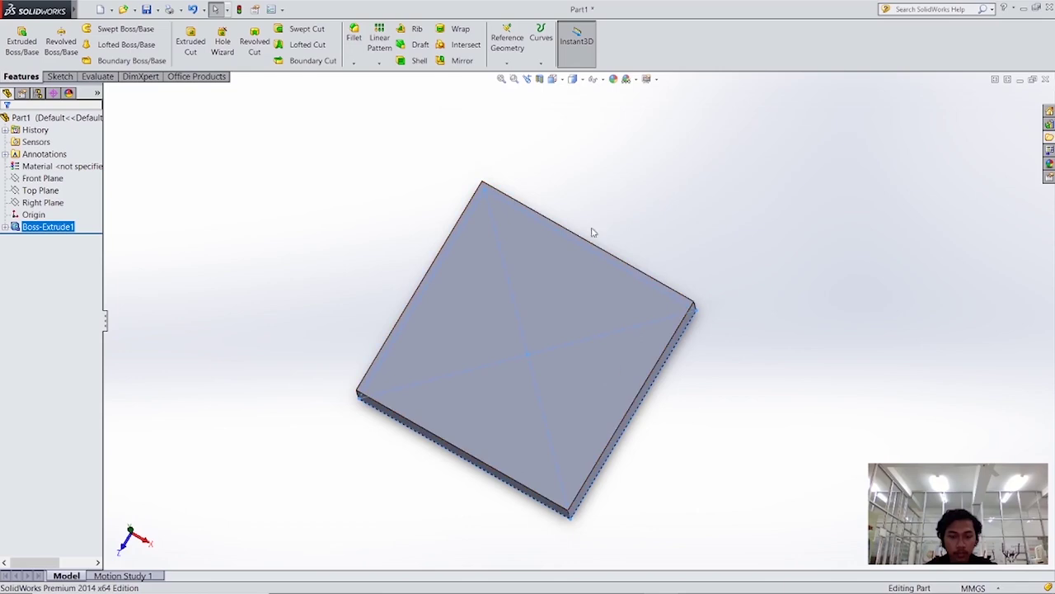
pyautogui.rightClick(537, 302)
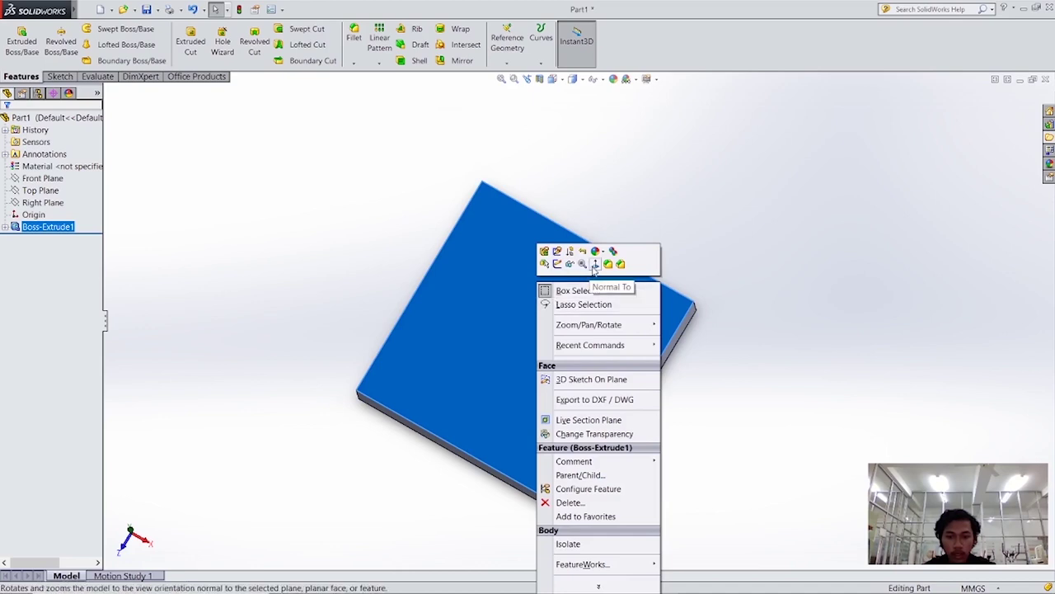
pyautogui.click(595, 264)
pyautogui.click(948, 303)
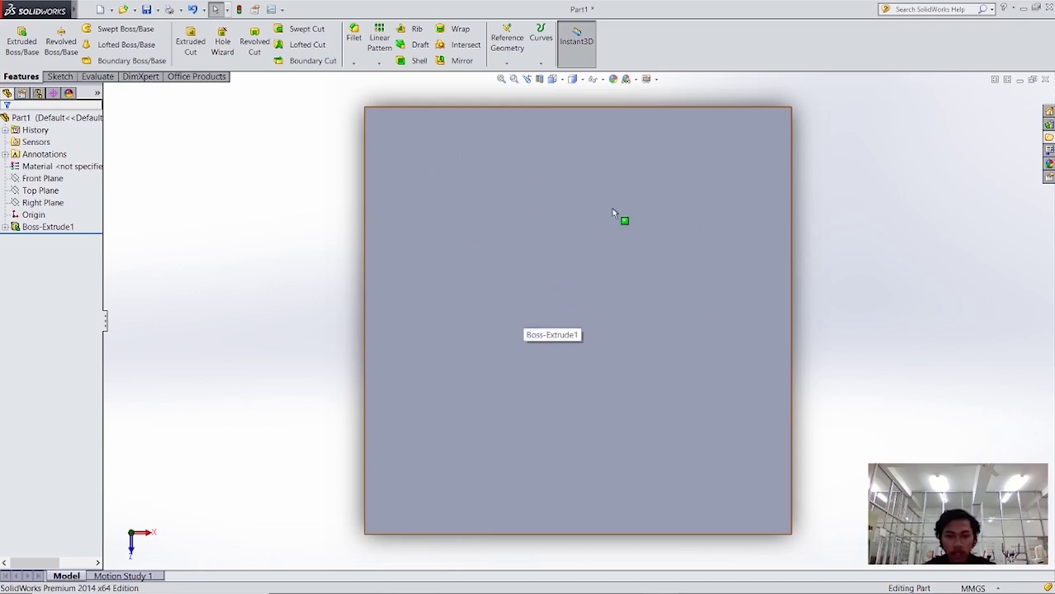
pyautogui.click(576, 262)
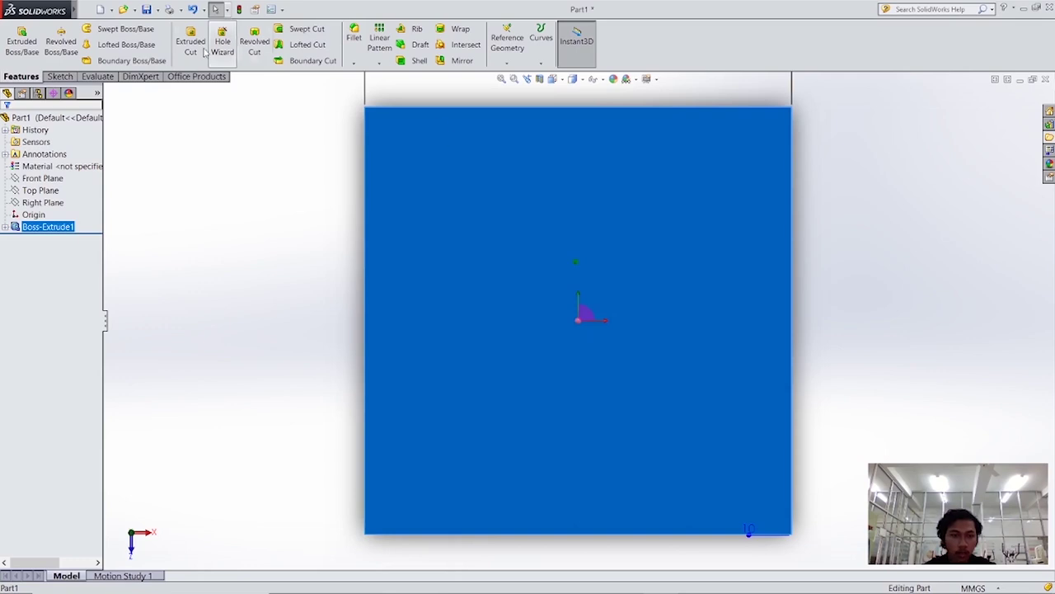
pyautogui.click(71, 77)
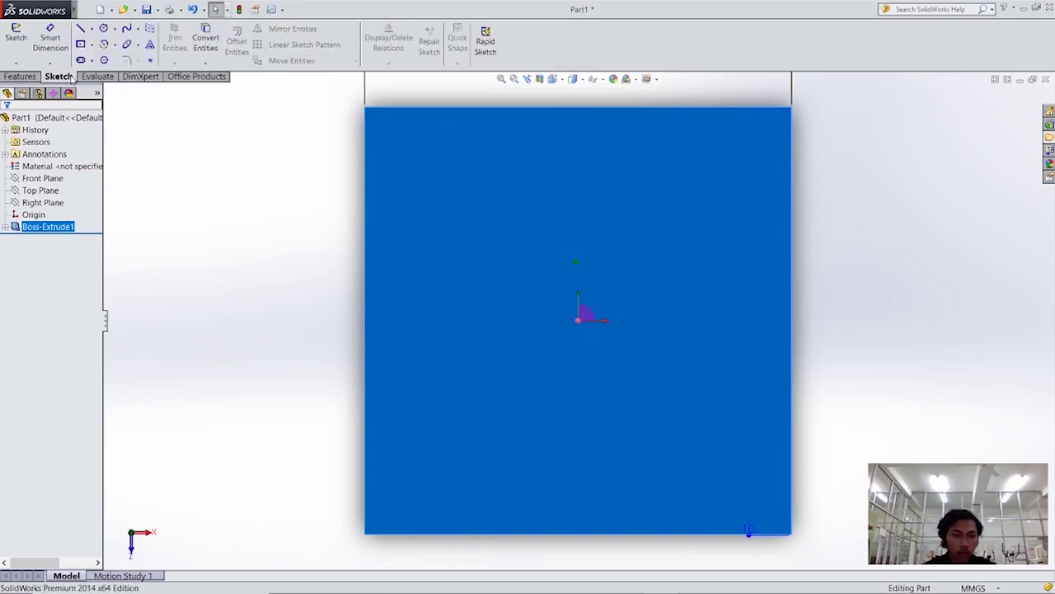
pyautogui.click(17, 37)
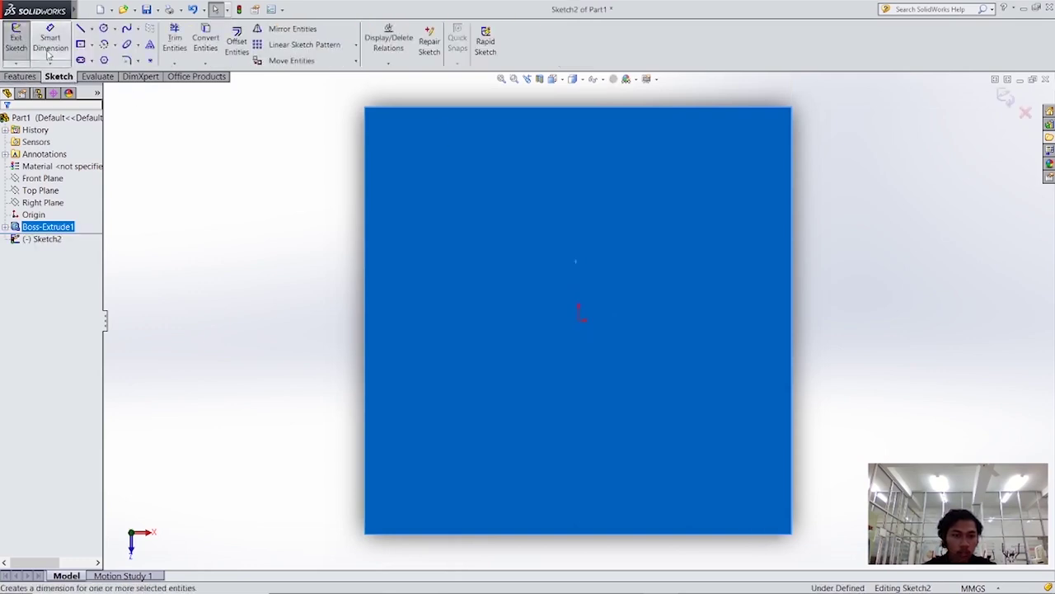
# - Sketch a center rectangle about 39 mm wide and 40 mm high on the plate face, centered on the origin
pyautogui.click(80, 46)
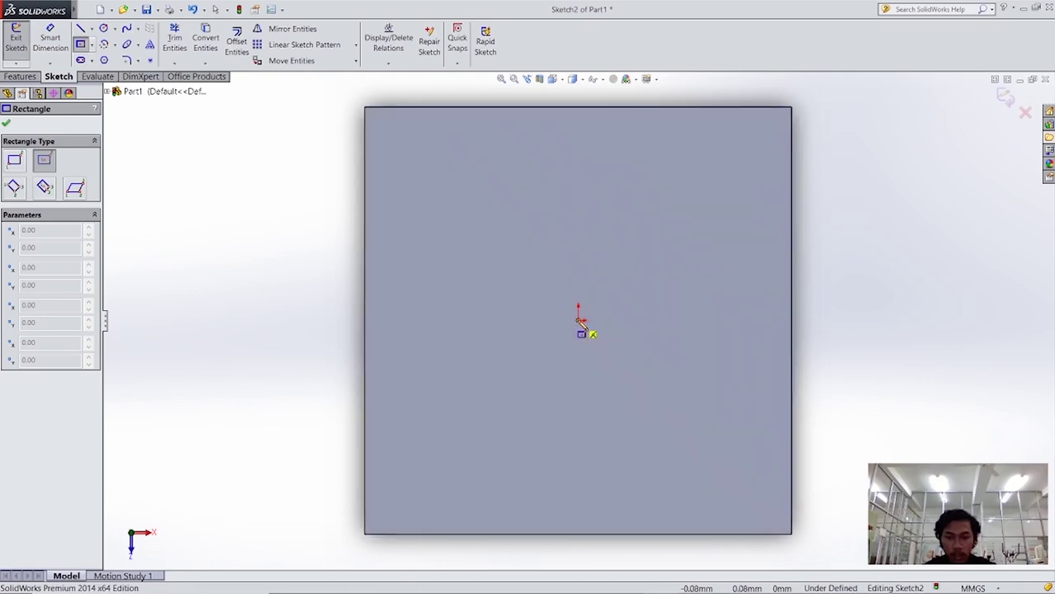
pyautogui.click(580, 322)
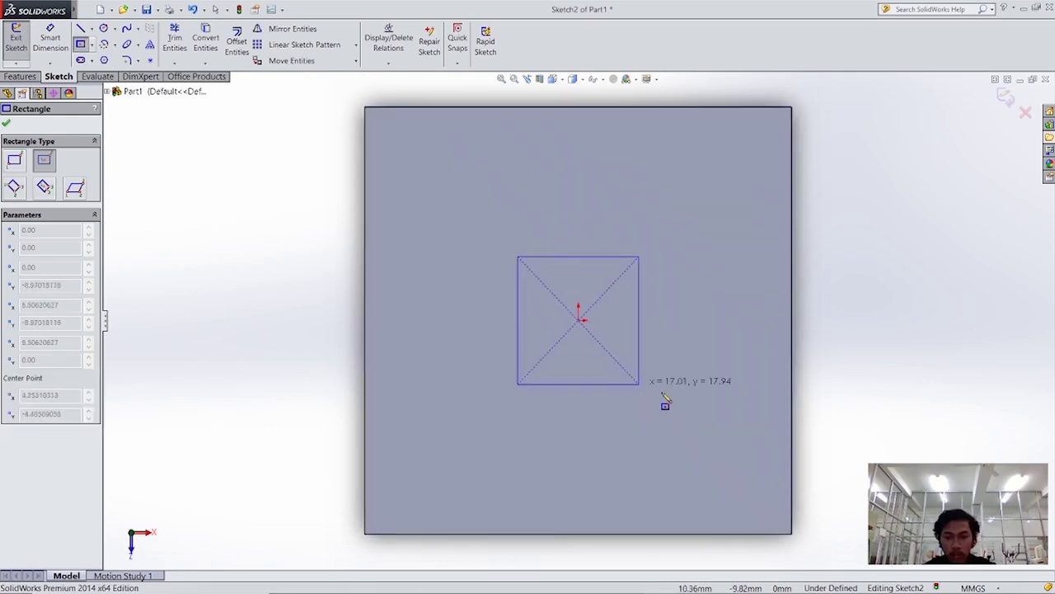
pyautogui.click(719, 464)
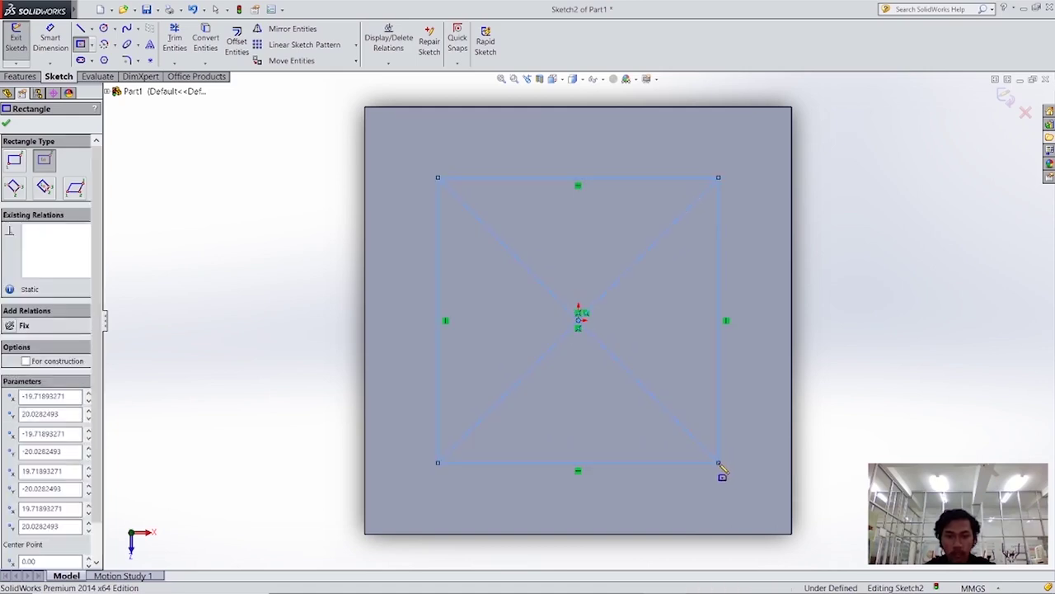
pyautogui.click(6, 124)
# - Dimension the inner rectangle's left vertical edge to 46 mm
pyautogui.scroll(1, 403, 190)
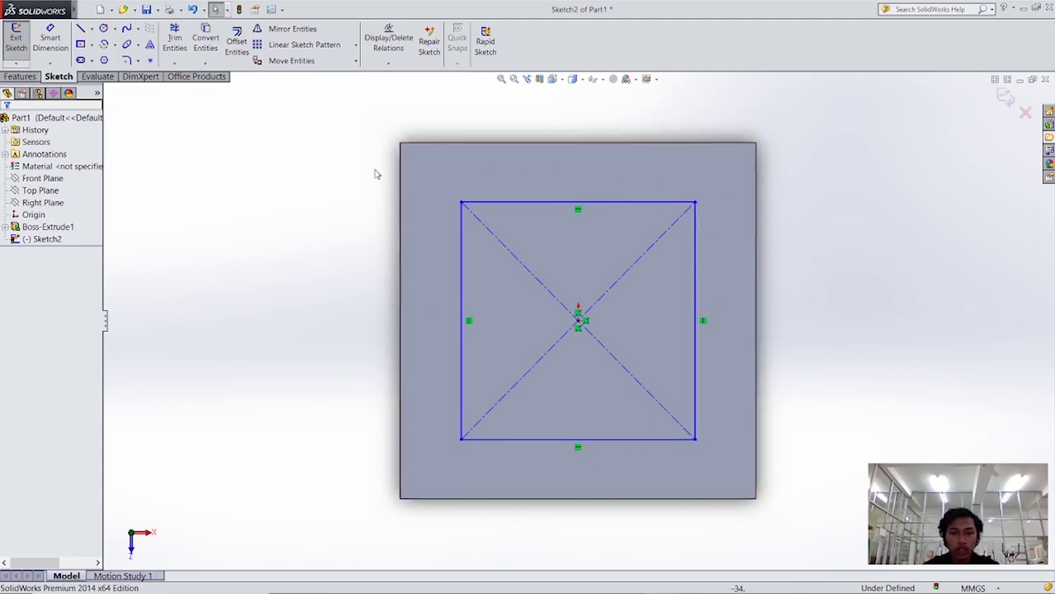
pyautogui.click(48, 42)
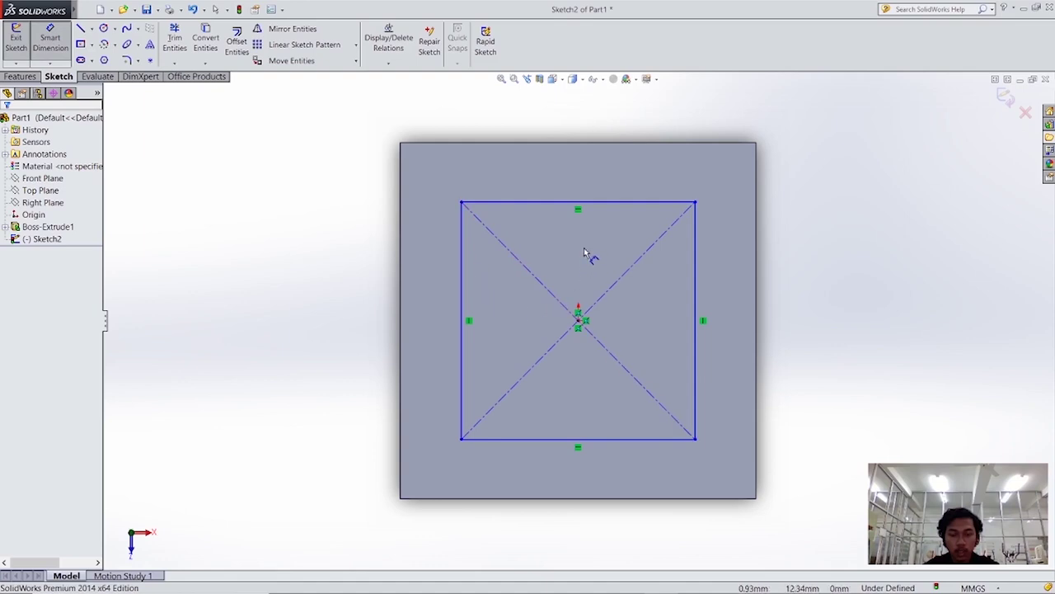
pyautogui.click(460, 297)
pyautogui.click(295, 313)
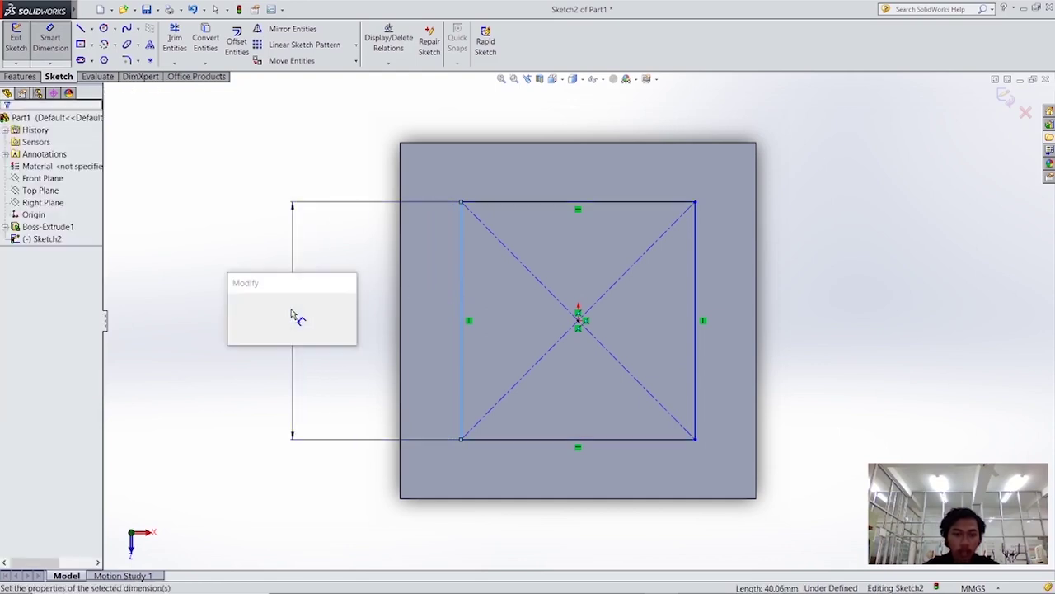
pyautogui.write('46')
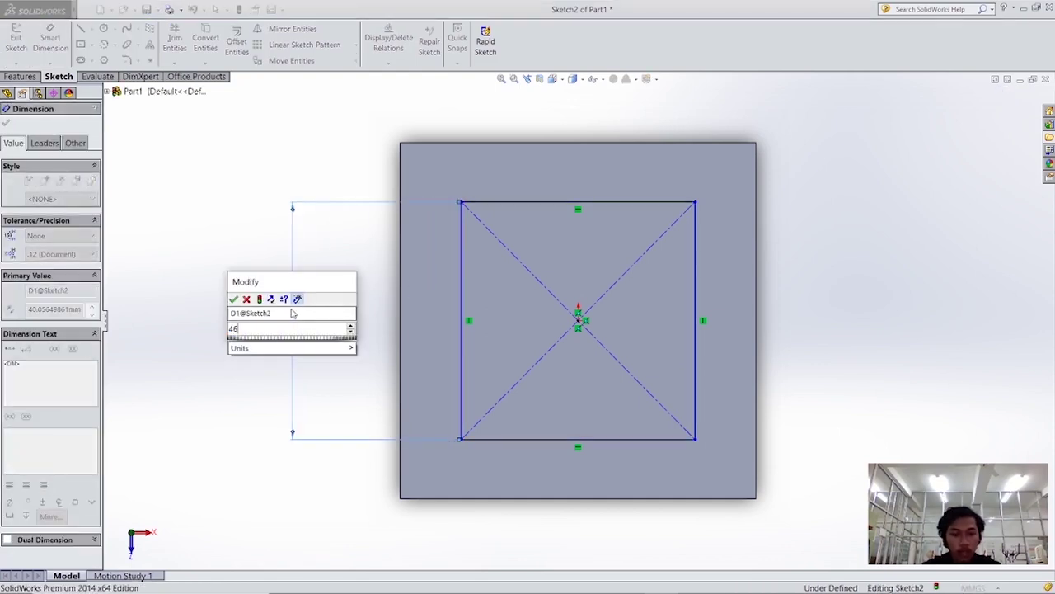
pyautogui.click(233, 300)
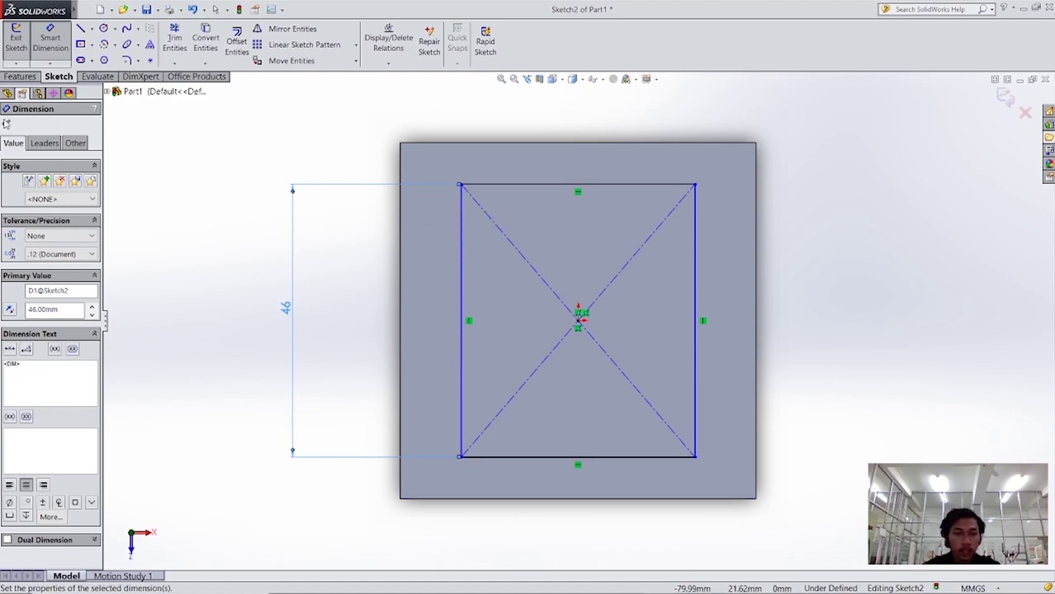
pyautogui.click(5, 124)
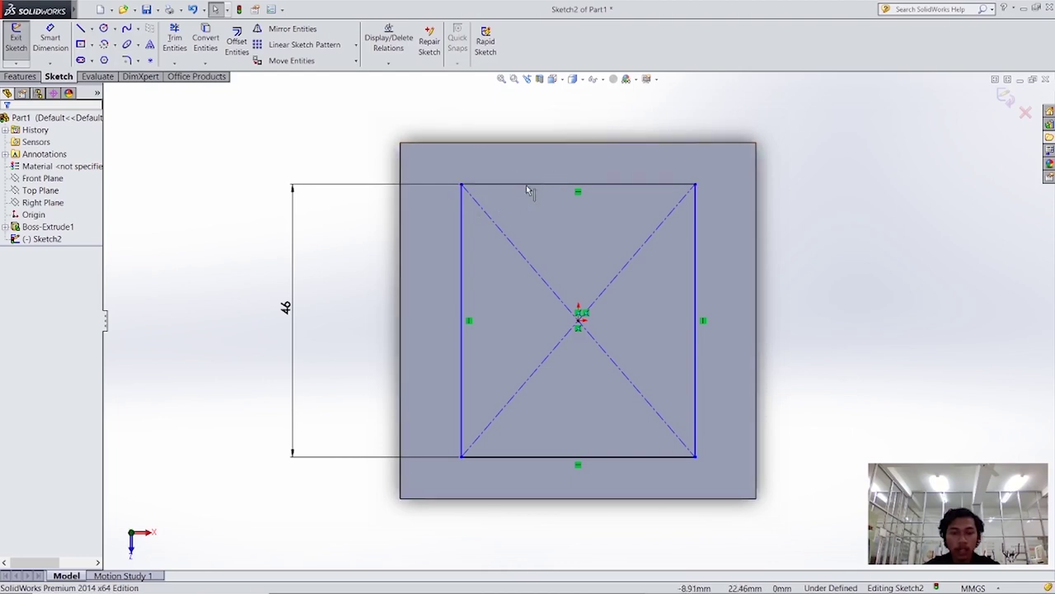
# - Add an Equal relation between the inner rectangle's left and top edges, and close the sketch
pyautogui.click(462, 246)
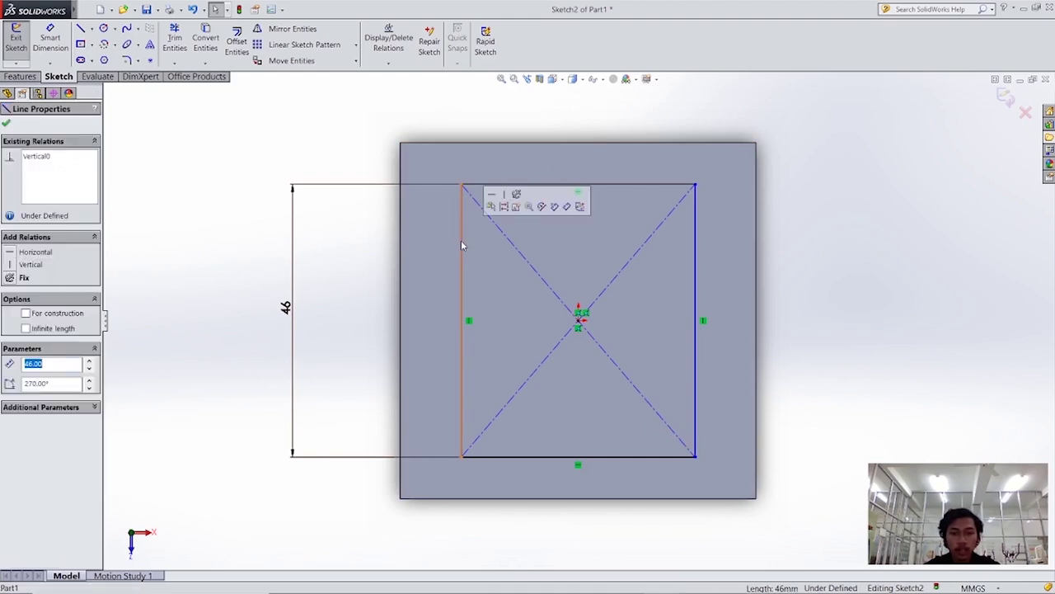
pyautogui.keyDown('ctrl'); pyautogui.click(616, 186); pyautogui.keyUp('ctrl')
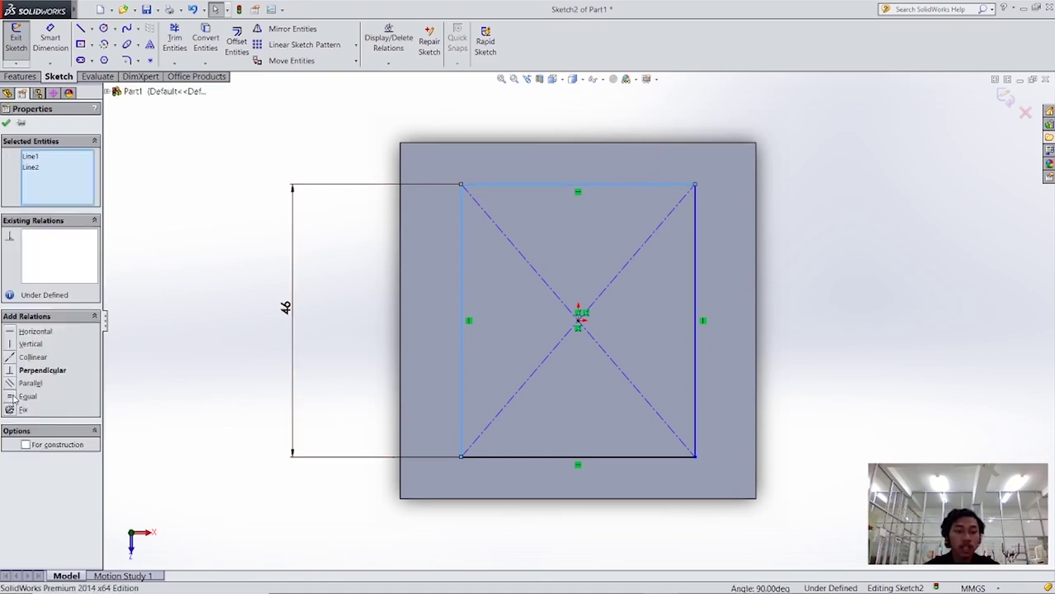
pyautogui.click(25, 396)
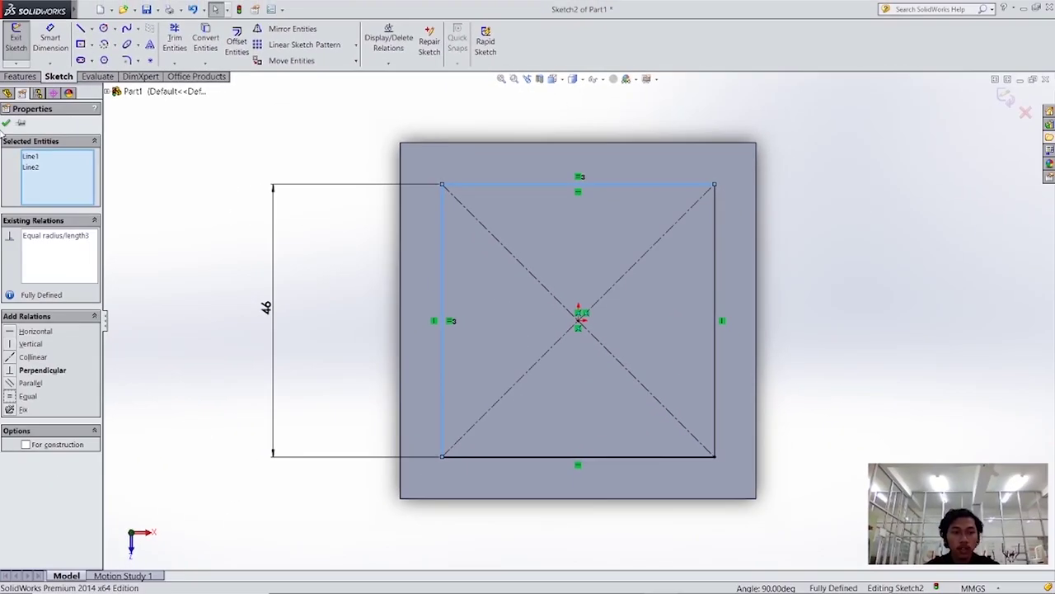
pyautogui.click(4, 125)
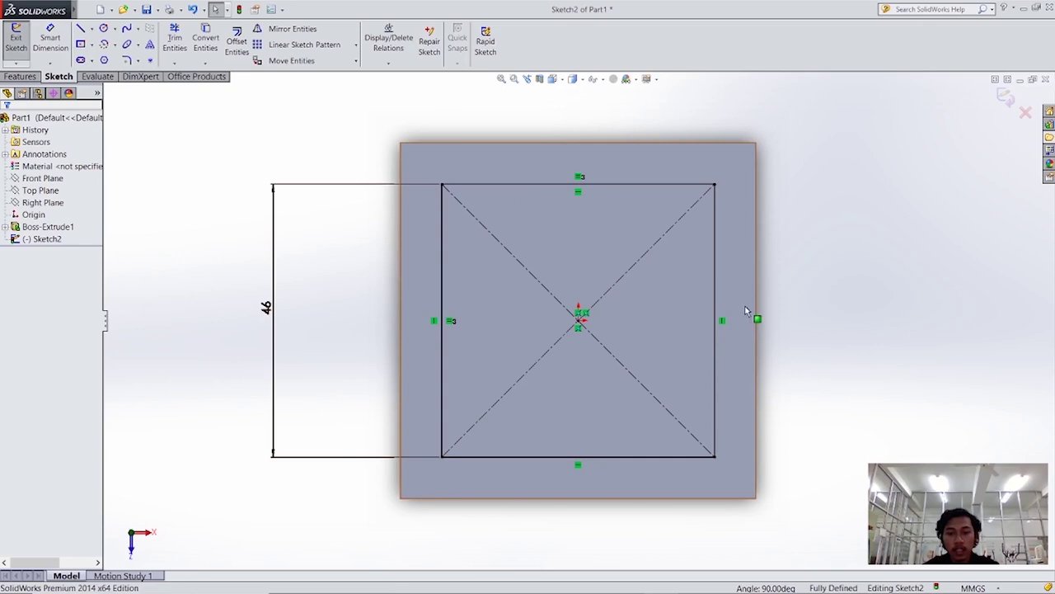
pyautogui.click(9, 38)
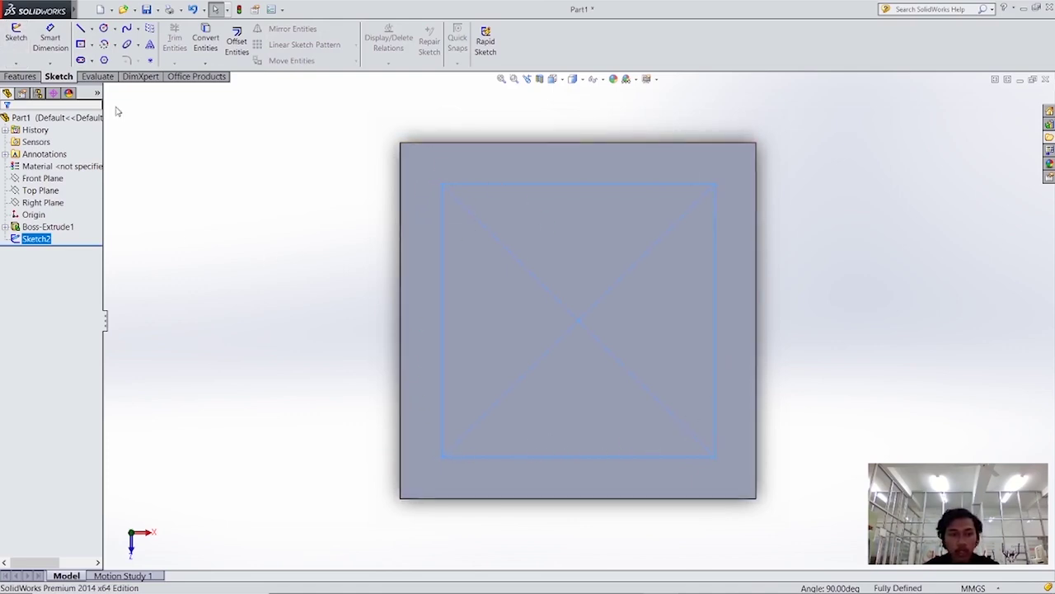
# - Start a new sketch on the plate's large upper face
pyautogui.click(19, 76)
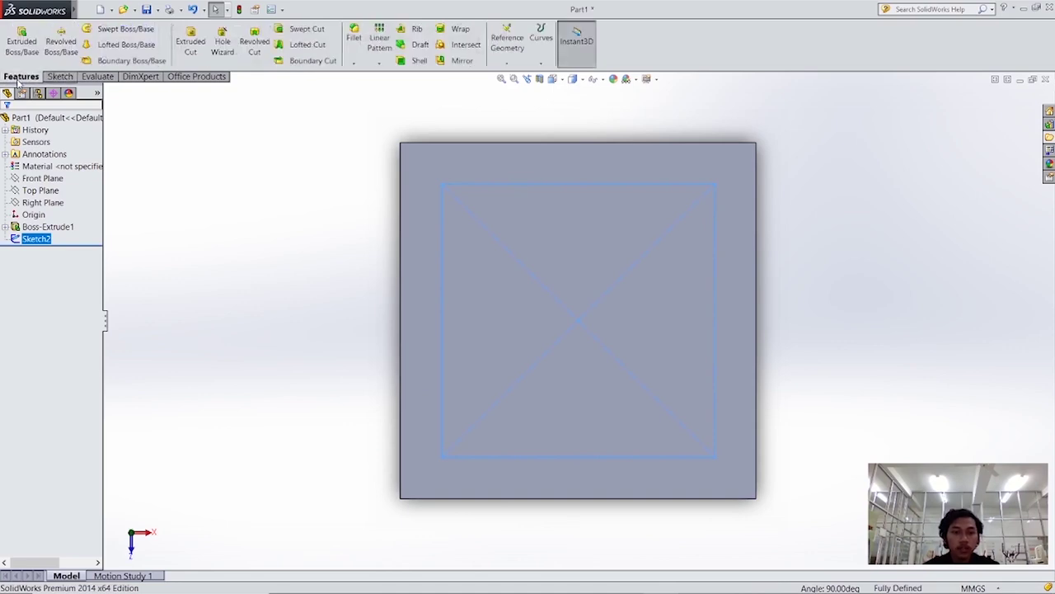
pyautogui.click(58, 76)
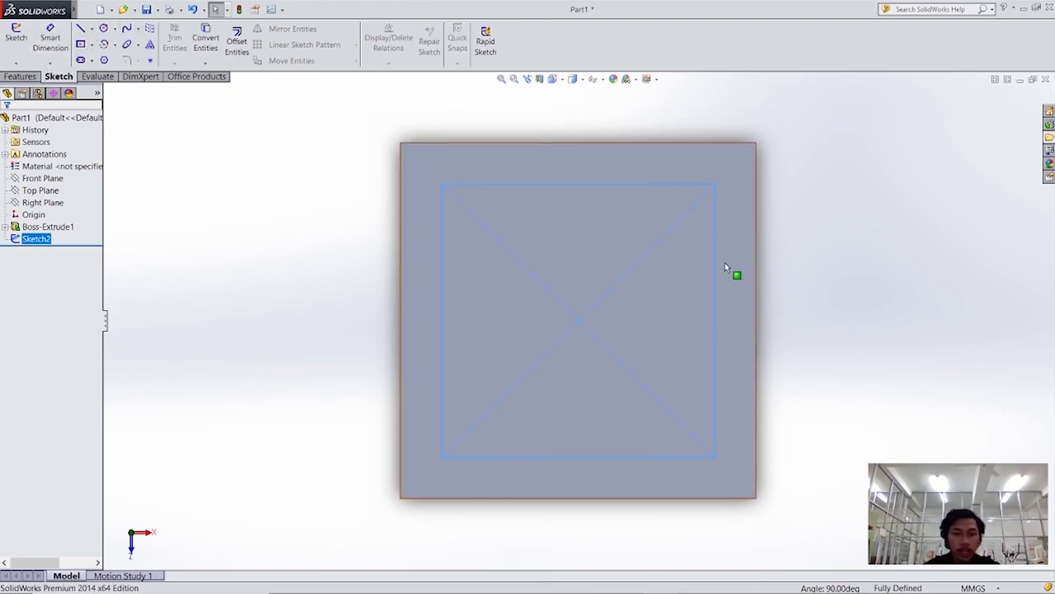
pyautogui.click(679, 288)
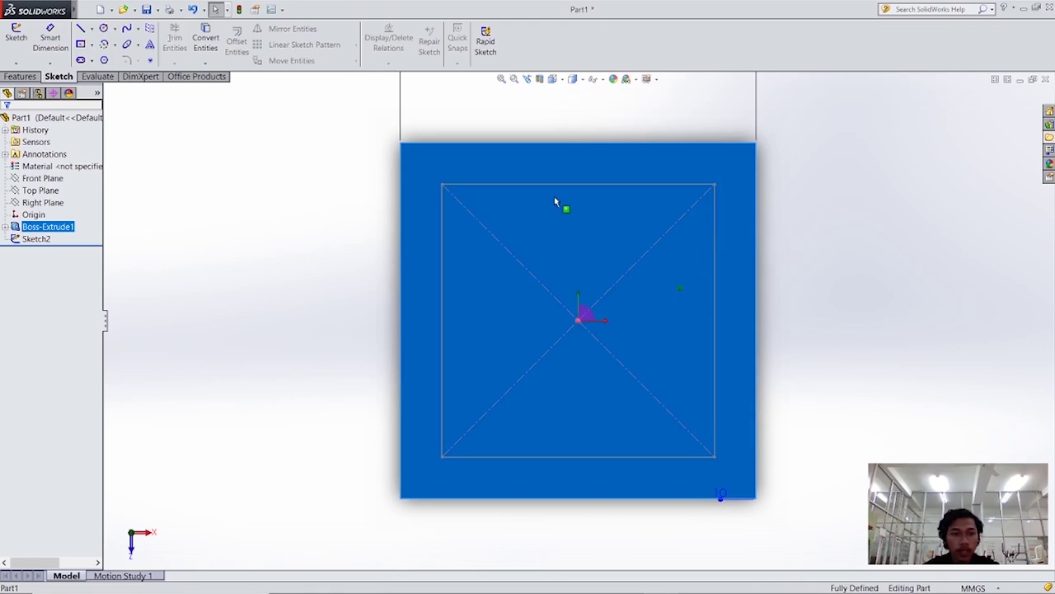
pyautogui.click(16, 37)
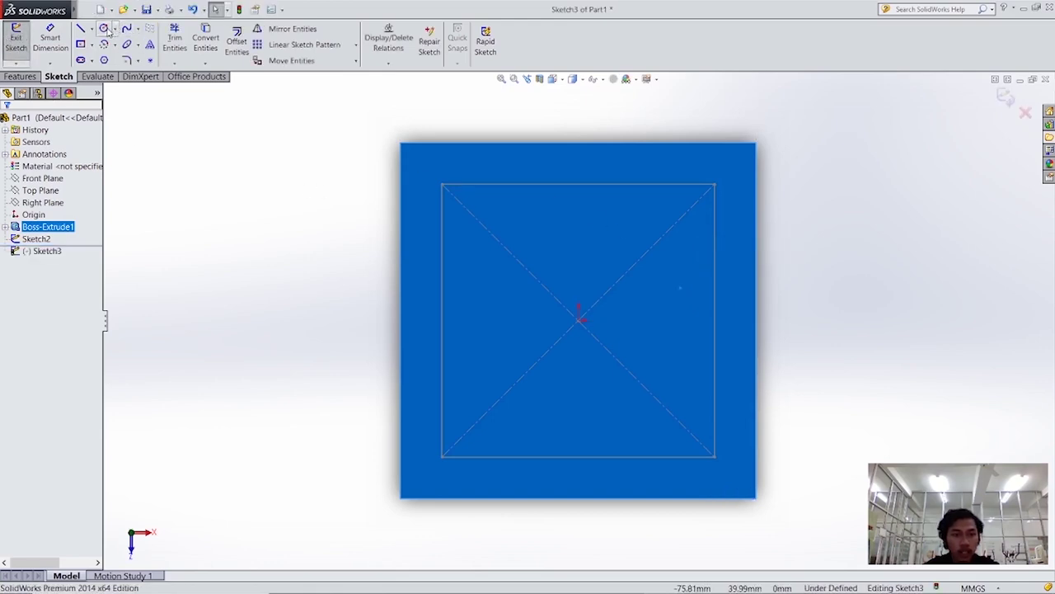
# - Sketch a circle about 7 mm in diameter vertically below the origin, just inside the inner square's lower edge
pyautogui.click(105, 29)
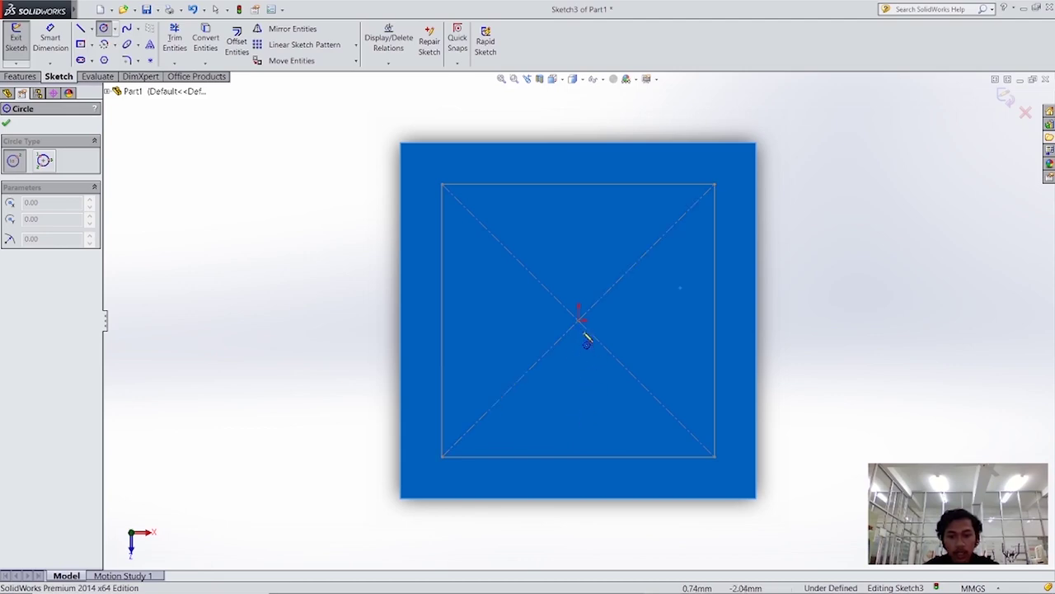
pyautogui.click(580, 427)
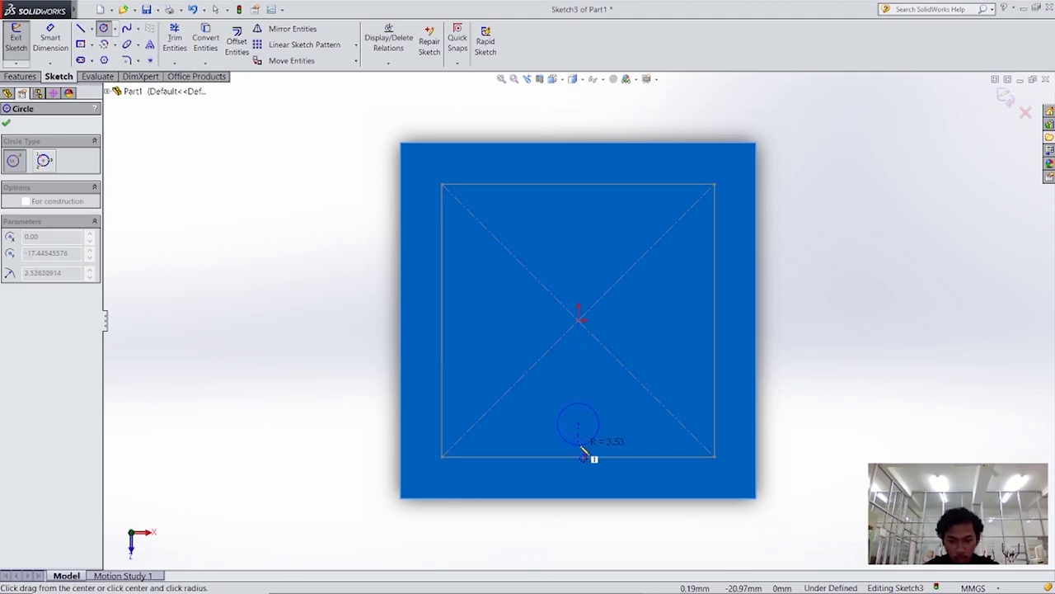
pyautogui.click(587, 443)
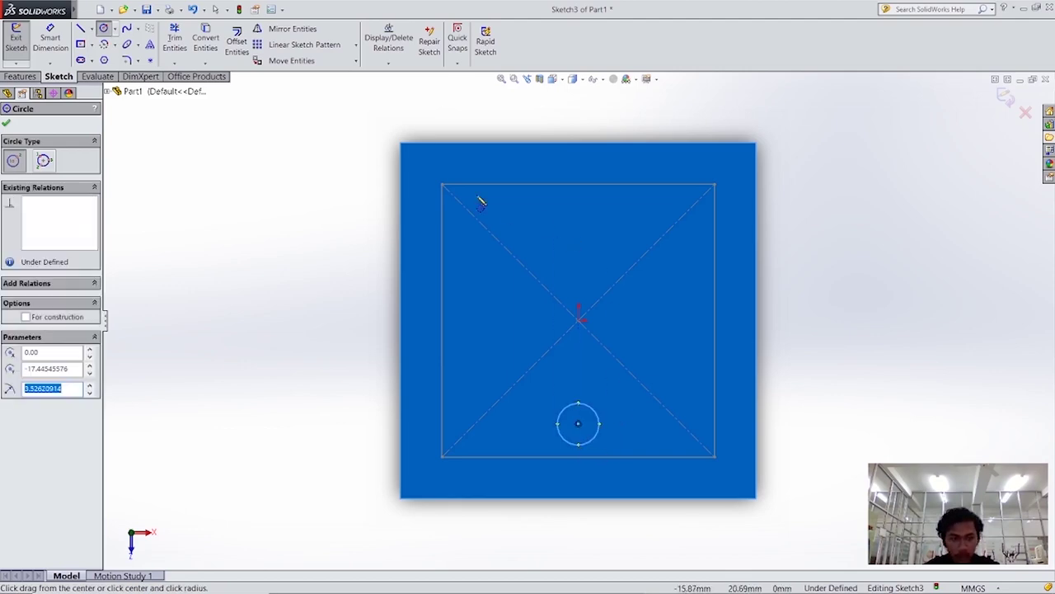
pyautogui.click(7, 124)
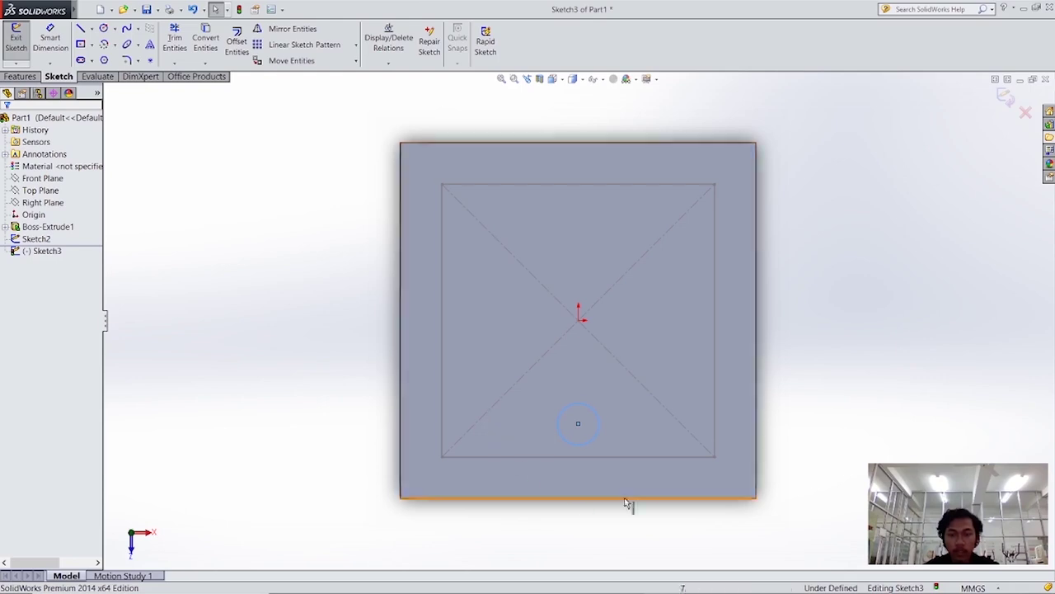
# - Dimension the circle's center 15 mm from the inner square's diagonal that runs from upper left to lower right
pyautogui.click(579, 411)
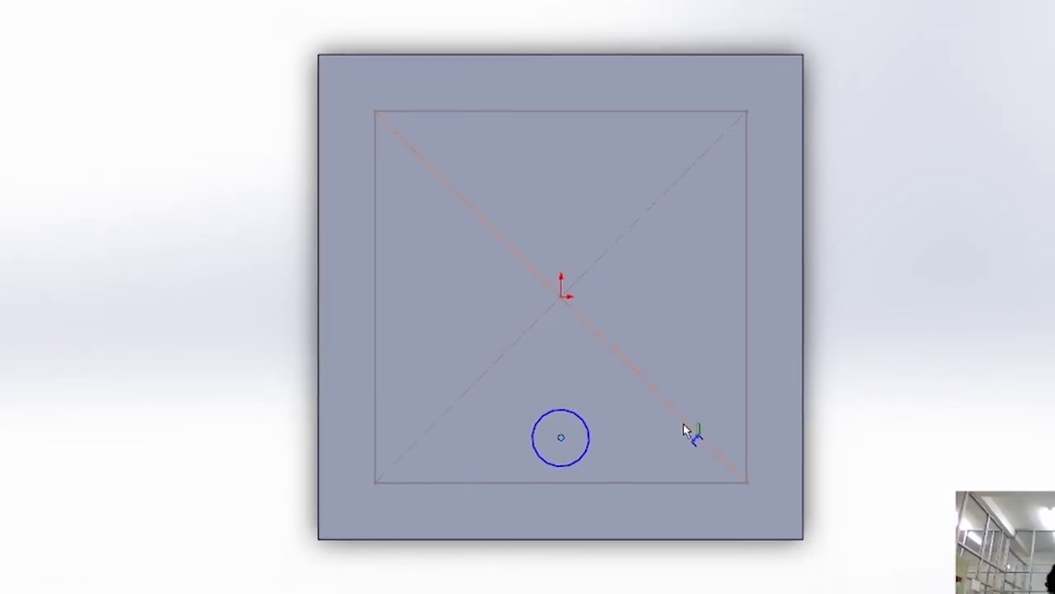
pyautogui.click(688, 427)
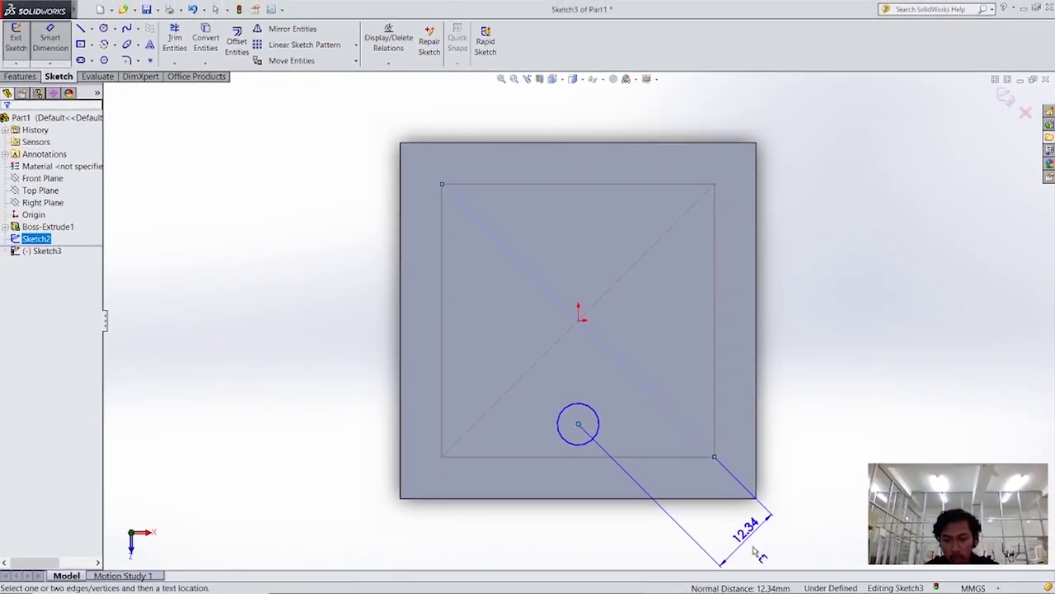
pyautogui.click(762, 552)
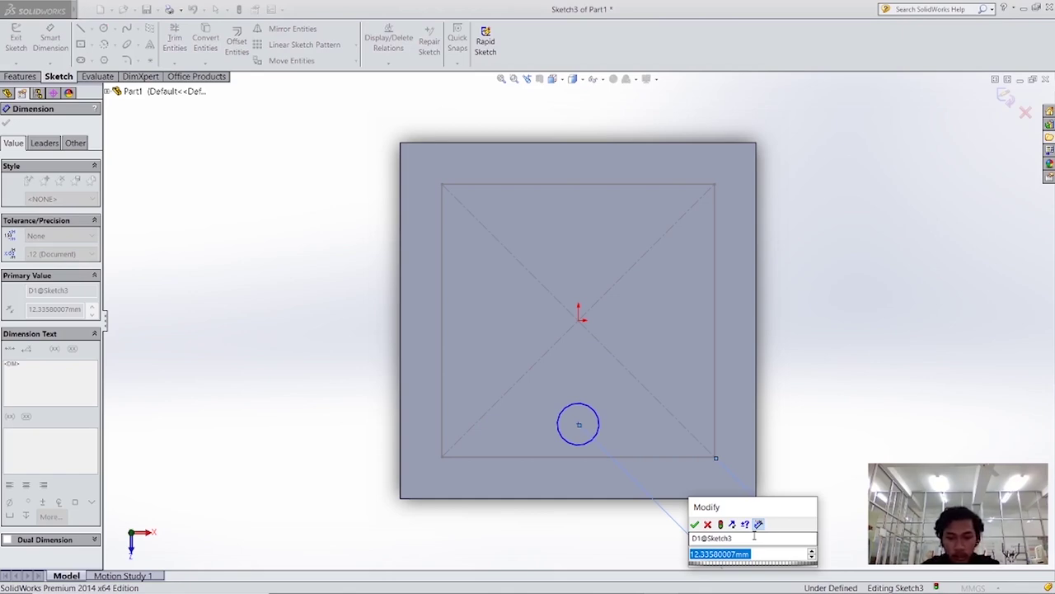
pyautogui.write('15')
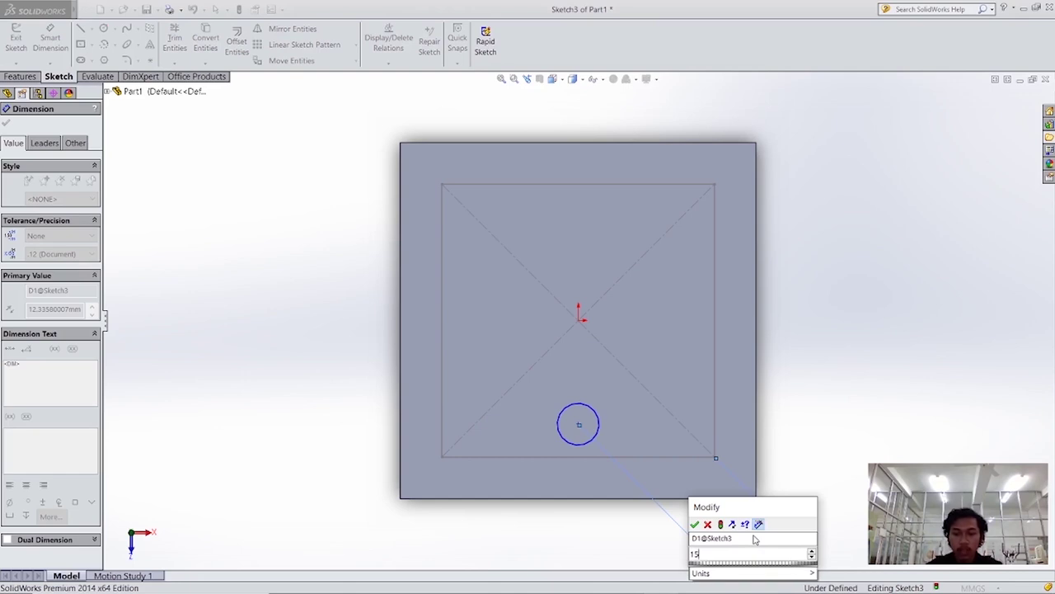
pyautogui.click(696, 525)
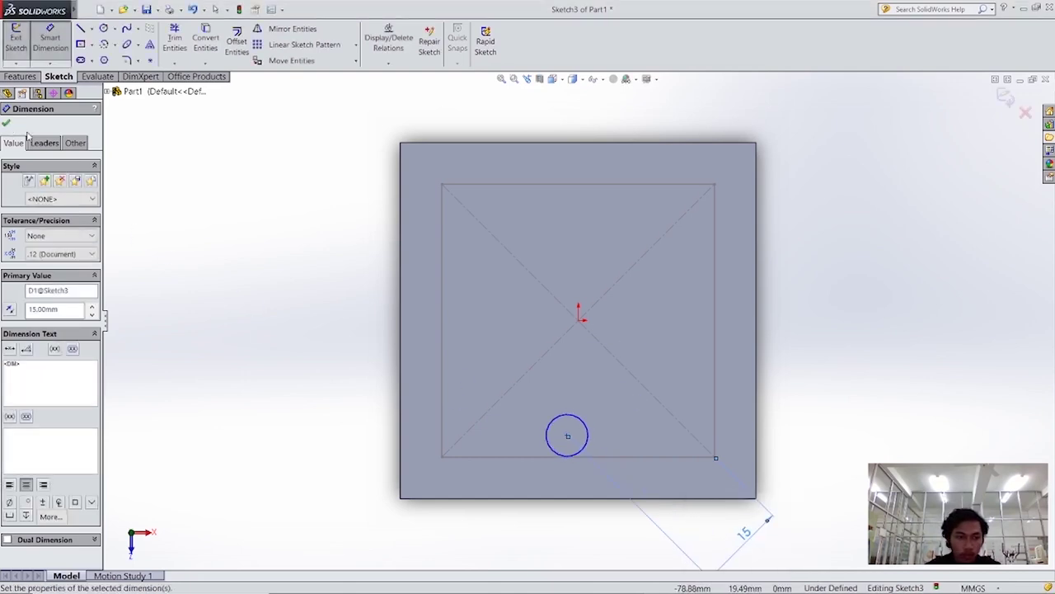
# - Dimension the circle's center 15 mm from the inner square's diagonal that runs from lower left to upper right
pyautogui.click(567, 437)
pyautogui.click(498, 404)
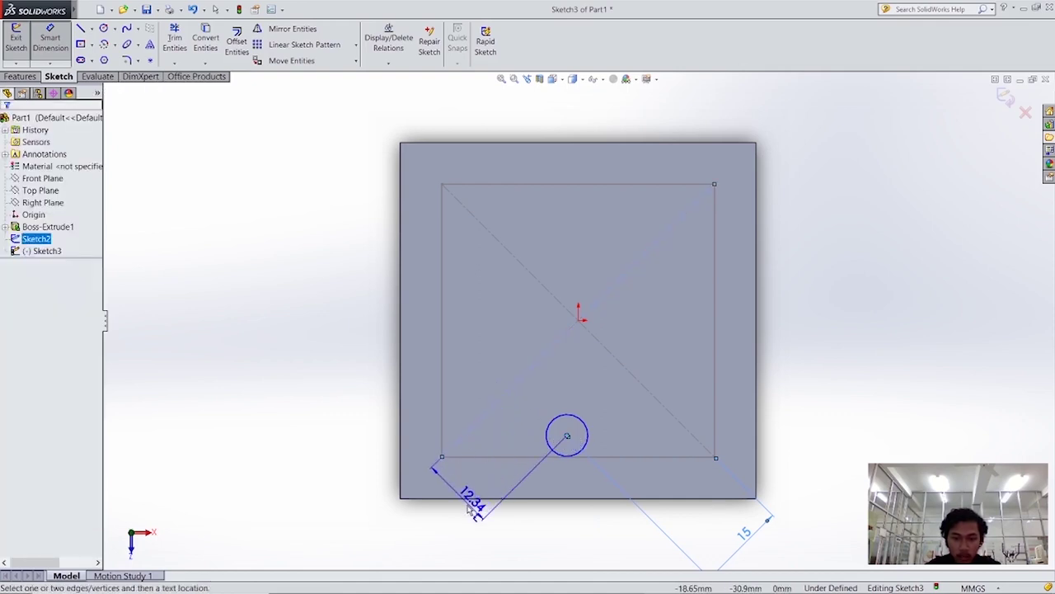
pyautogui.click(409, 540)
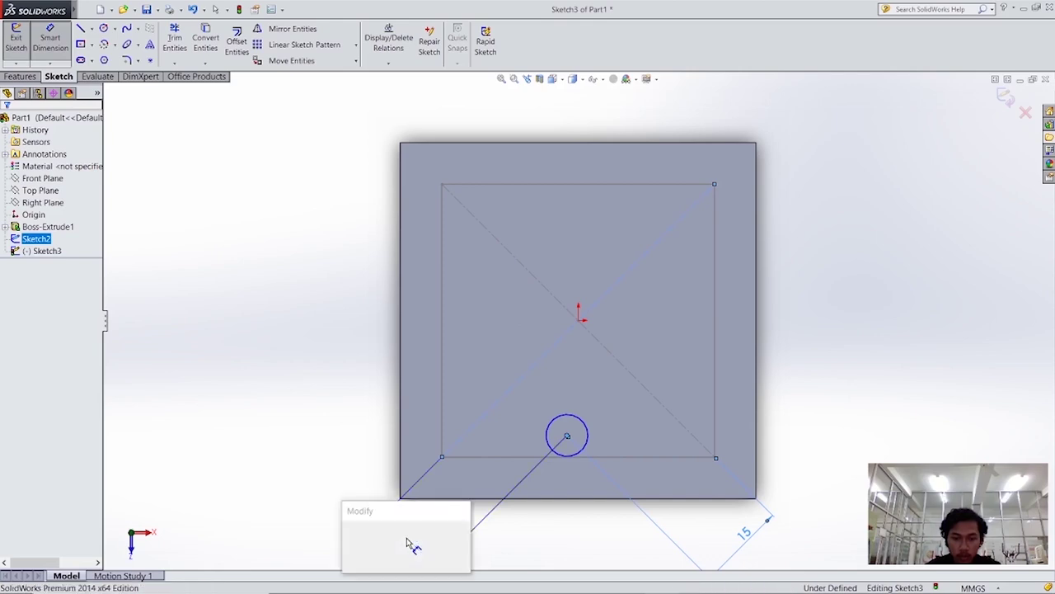
pyautogui.write('15')
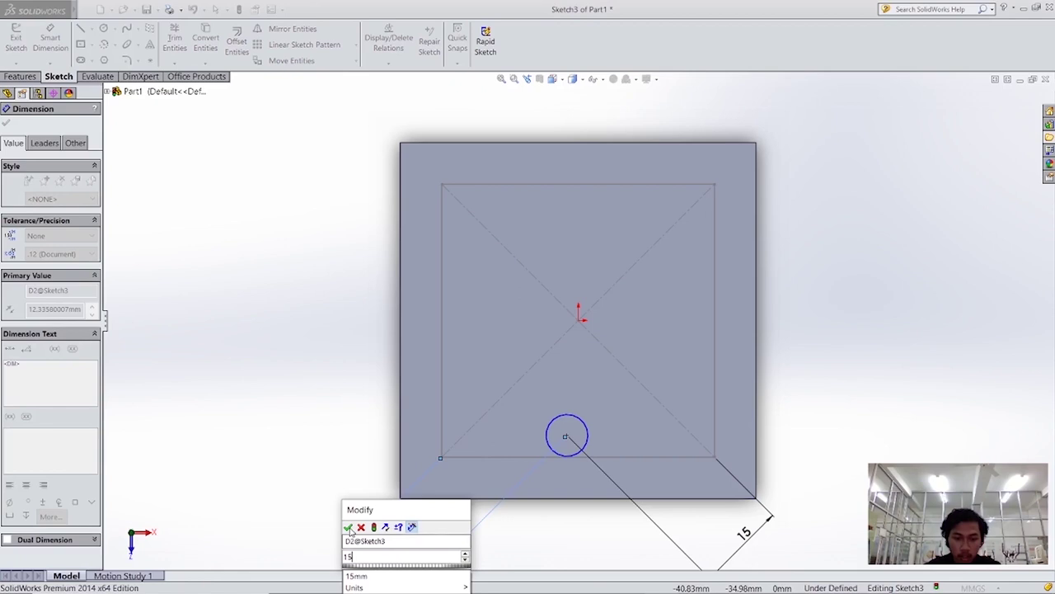
pyautogui.press('Return')
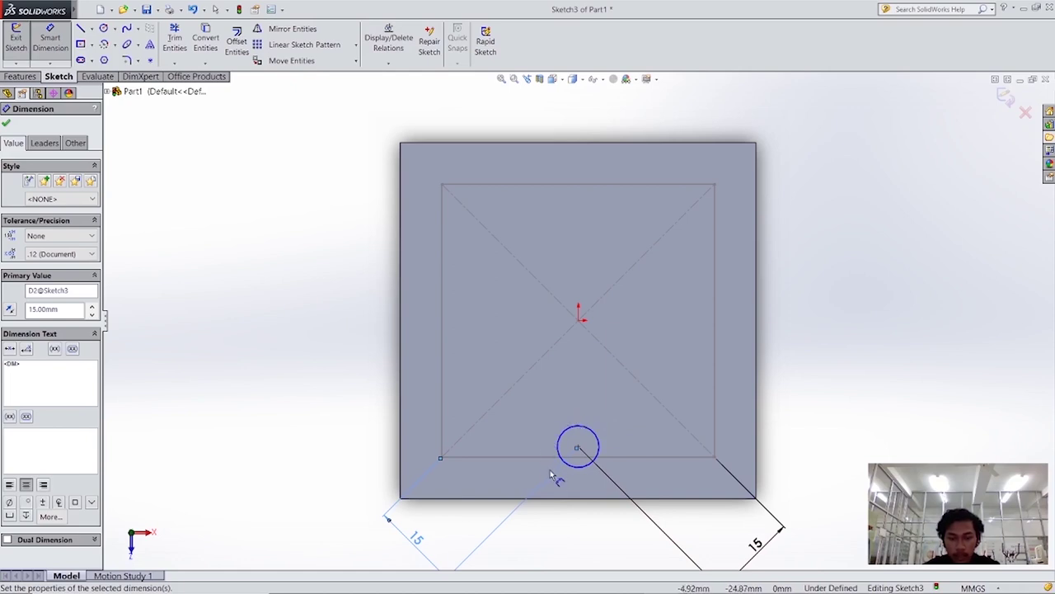
# - Dimension the circle's diameter to 8 mm
pyautogui.click(599, 435)
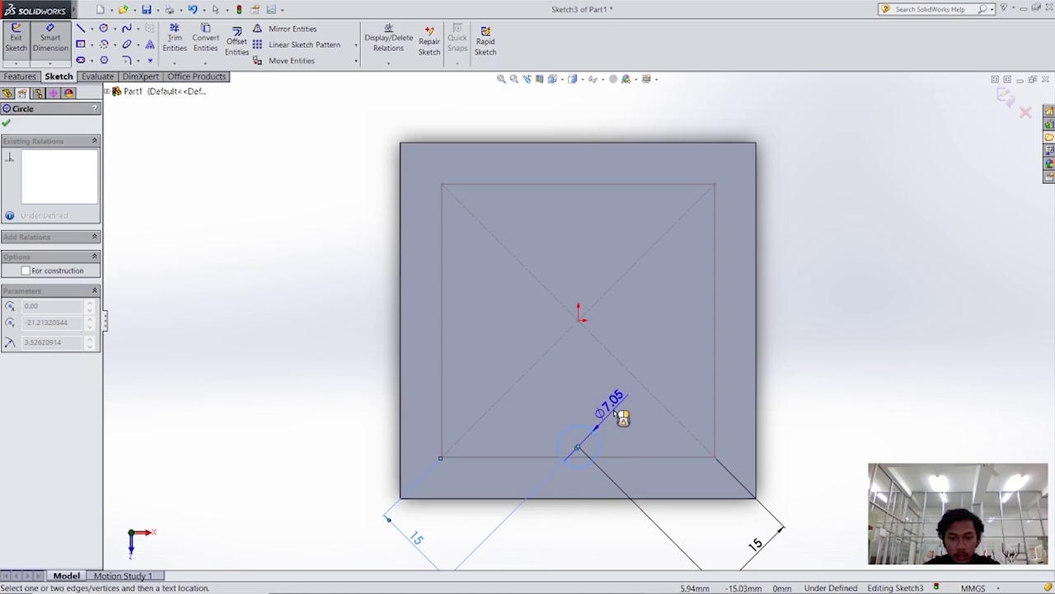
pyautogui.click(620, 417)
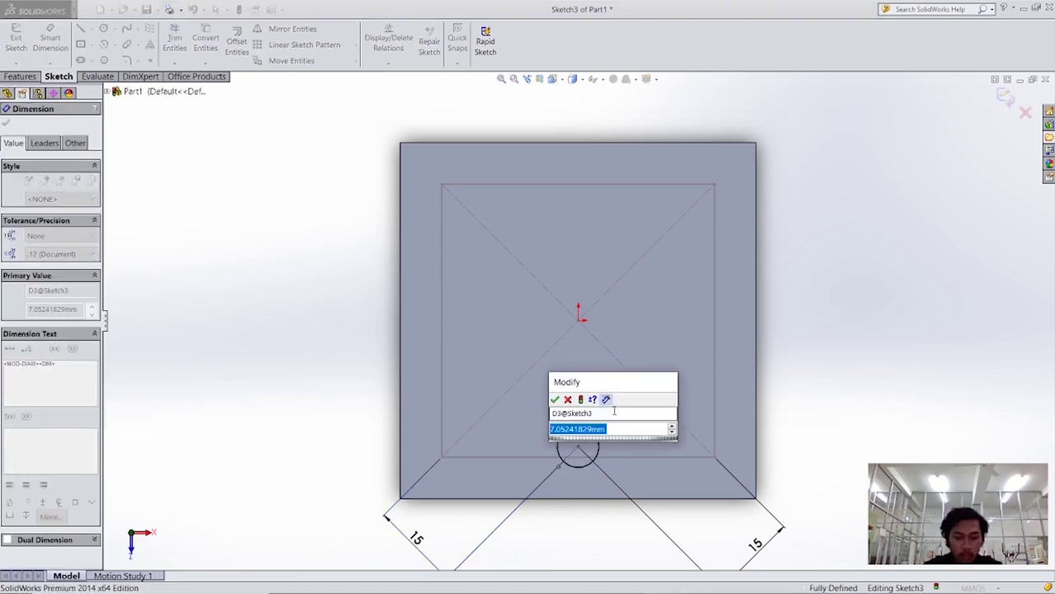
pyautogui.write('8')
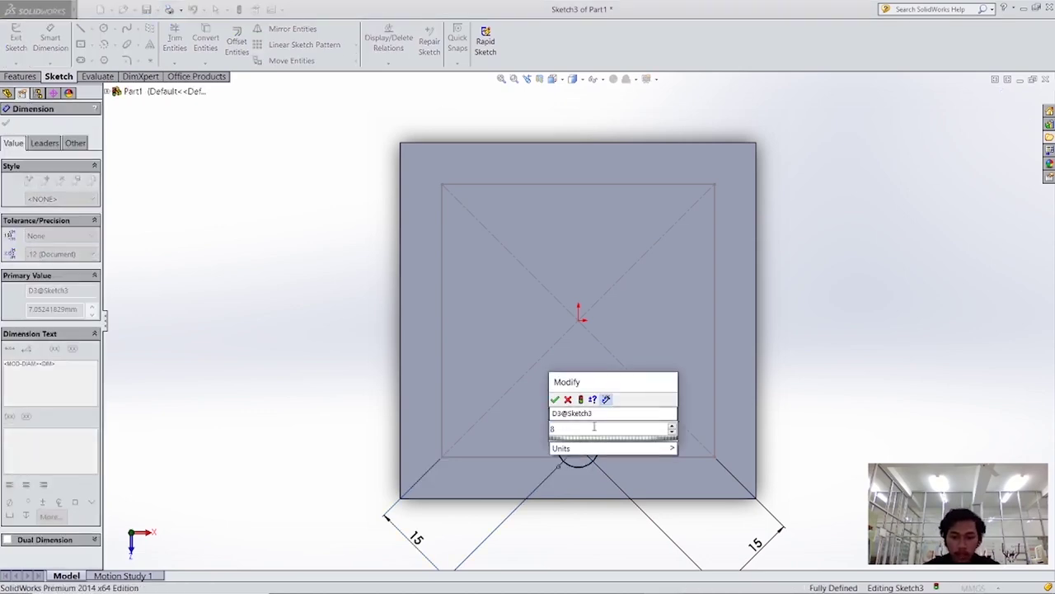
pyautogui.click(555, 399)
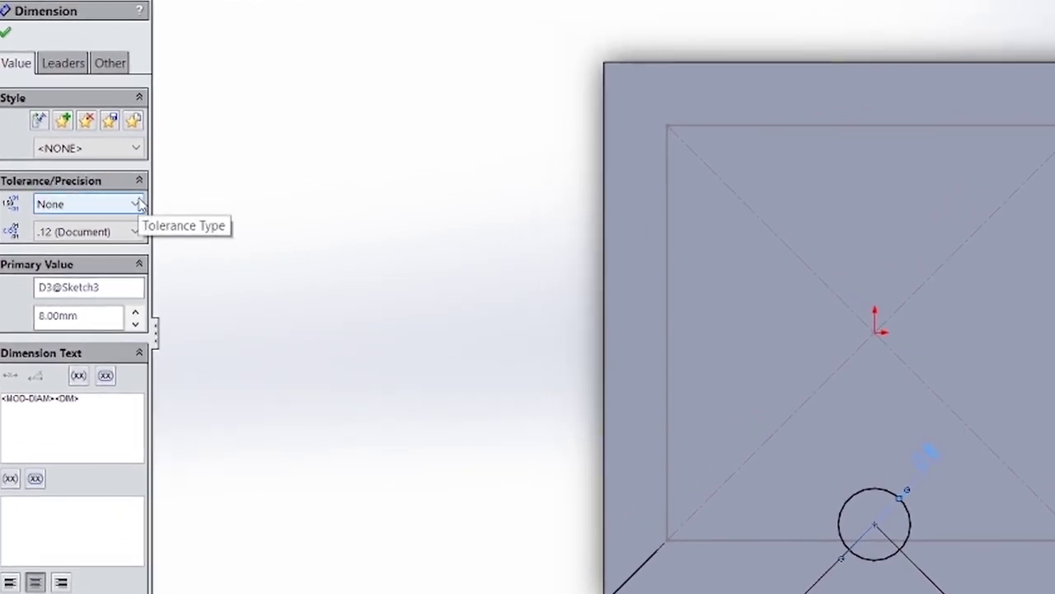
# - Give the circle's diameter dimension a Fit tolerance with hole fit D10, displayed on one line, and accept it
pyautogui.click(140, 205)
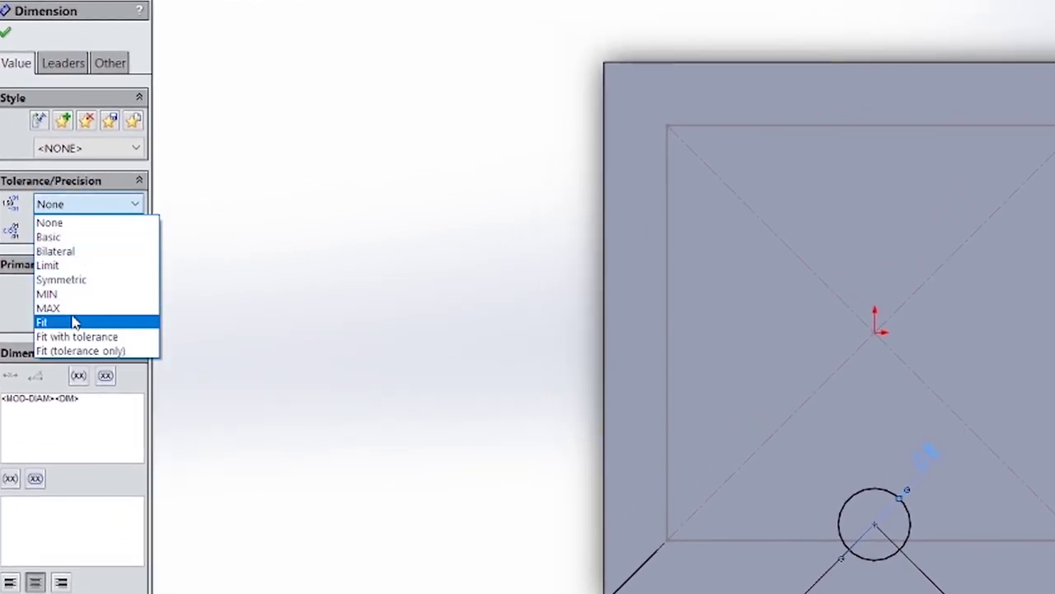
pyautogui.click(74, 321)
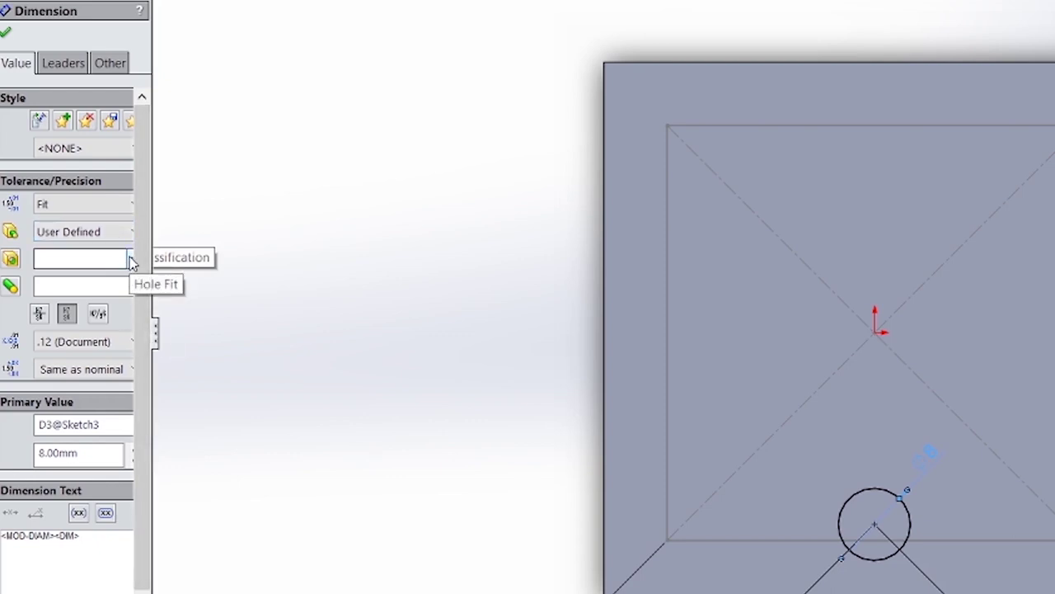
pyautogui.click(130, 260)
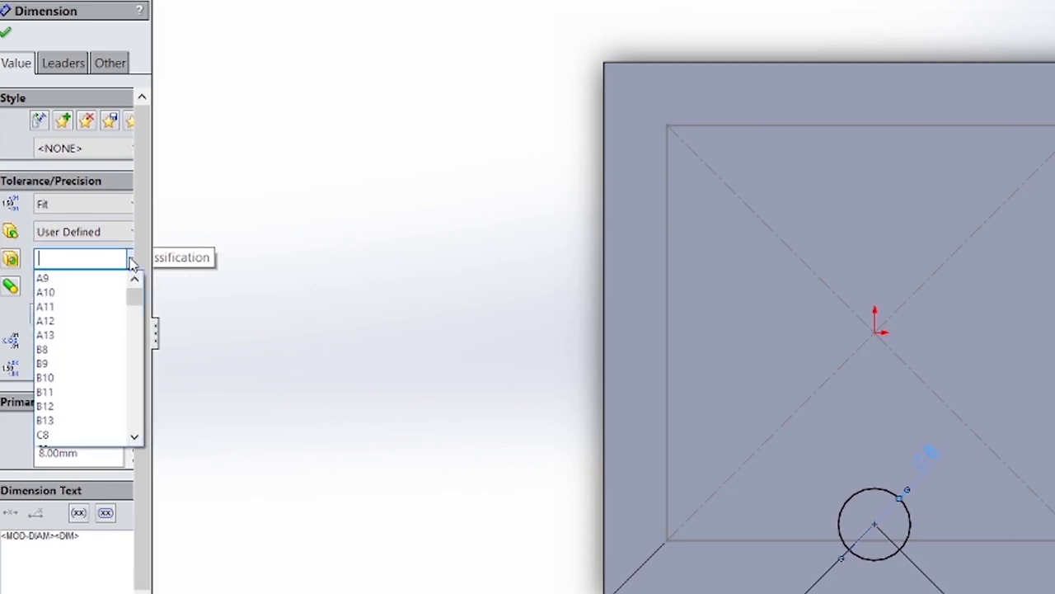
pyautogui.moveTo(134, 295)
pyautogui.mouseDown()
pyautogui.moveTo(135, 328)
pyautogui.moveTo(136, 309)
pyautogui.mouseUp()
pyautogui.click(102, 292)
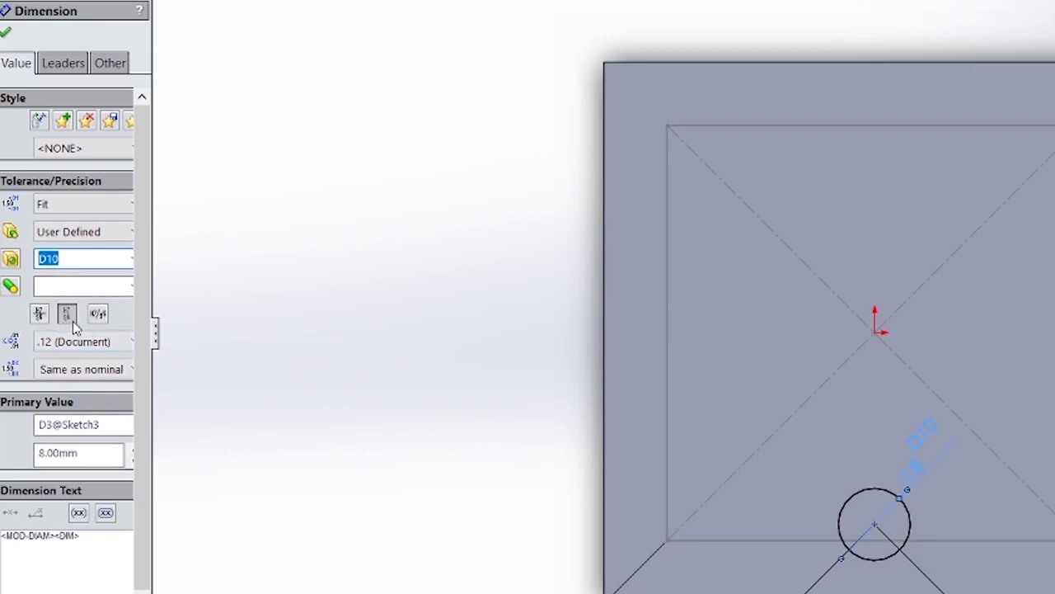
pyautogui.click(98, 324)
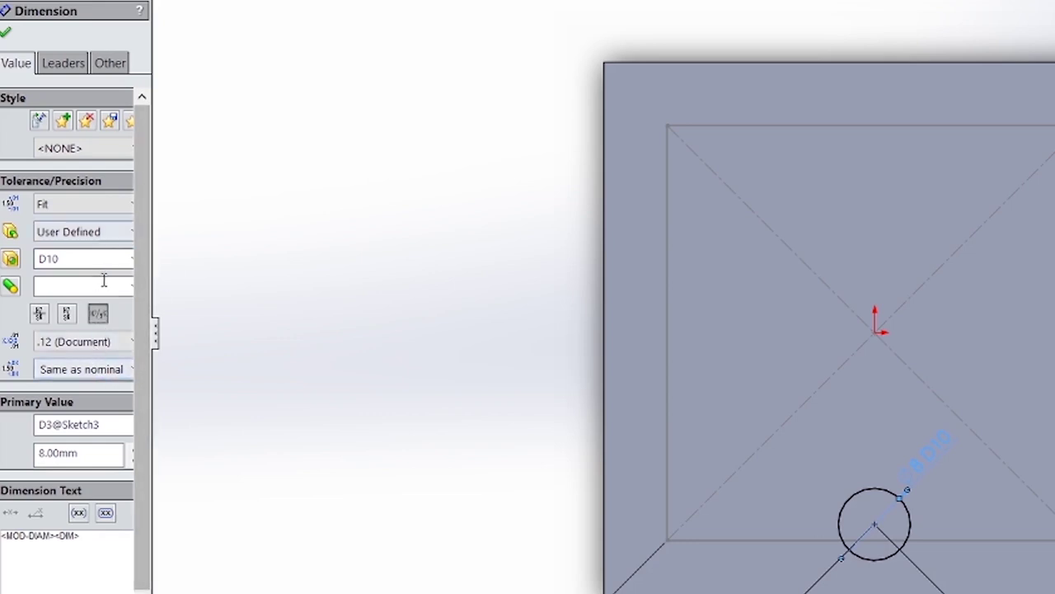
pyautogui.click(12, 33)
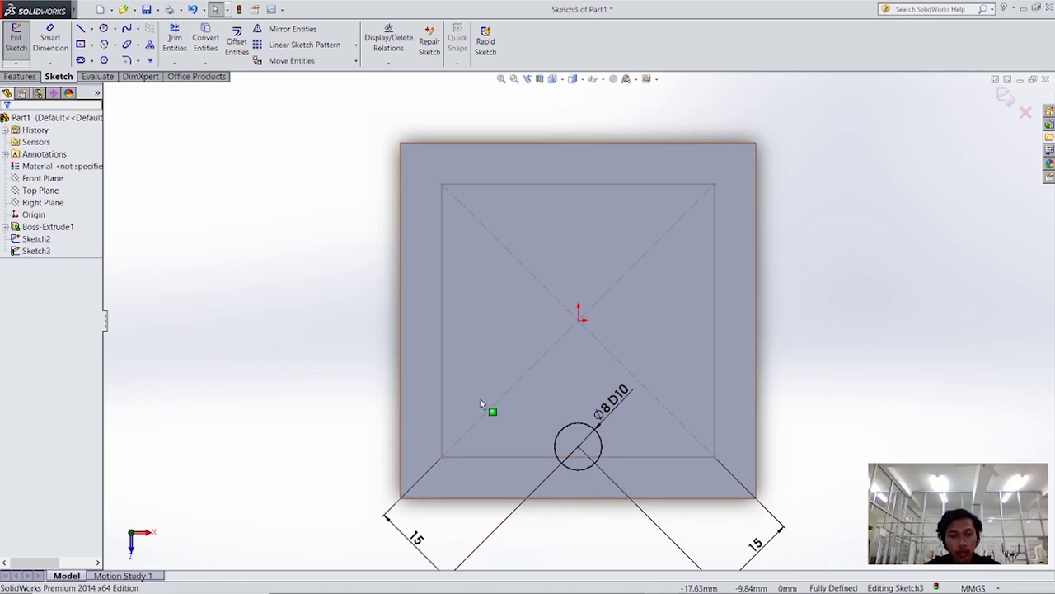
# - Cut the 8 mm circle through the whole plate with an Extruded Cut set to Through All
pyautogui.click(19, 77)
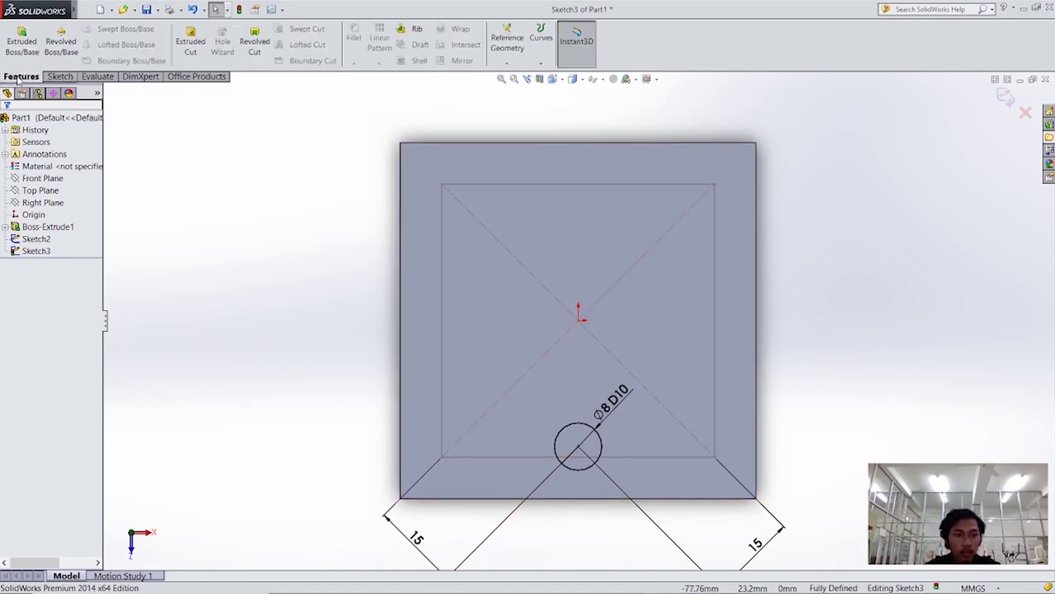
pyautogui.click(183, 52)
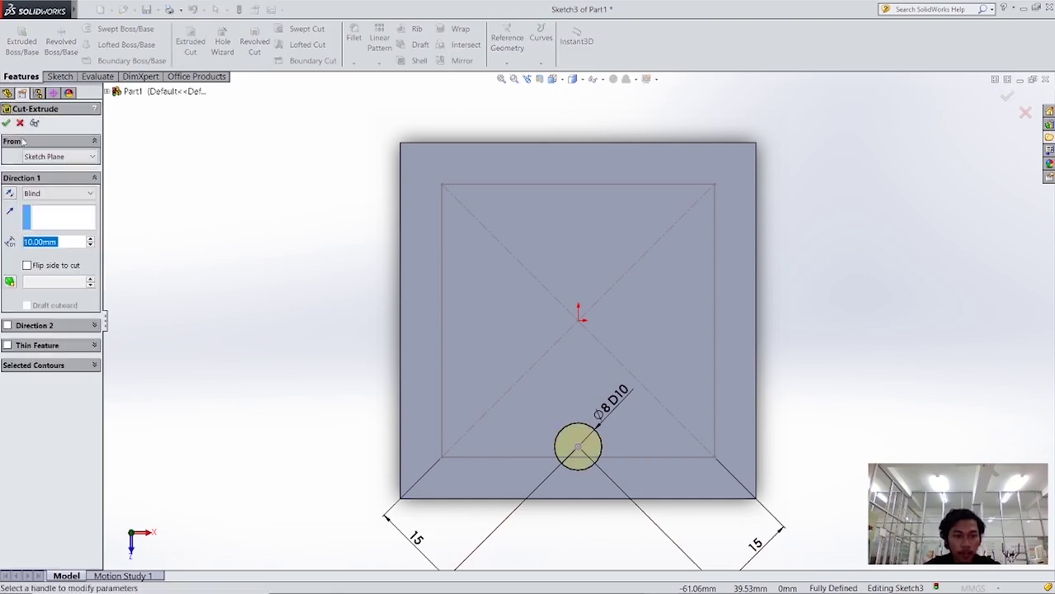
pyautogui.click(90, 194)
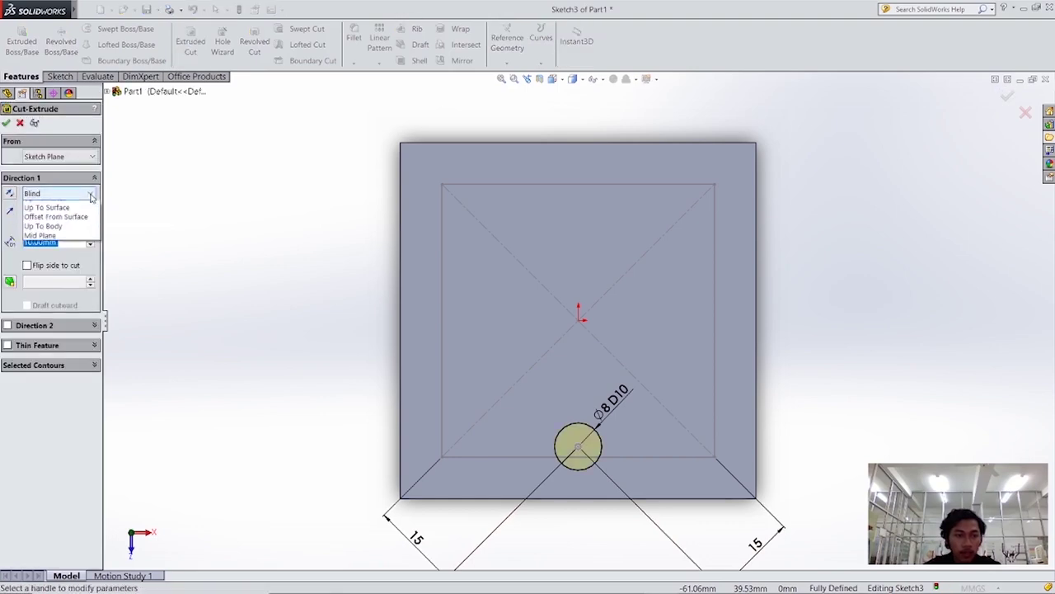
pyautogui.click(68, 217)
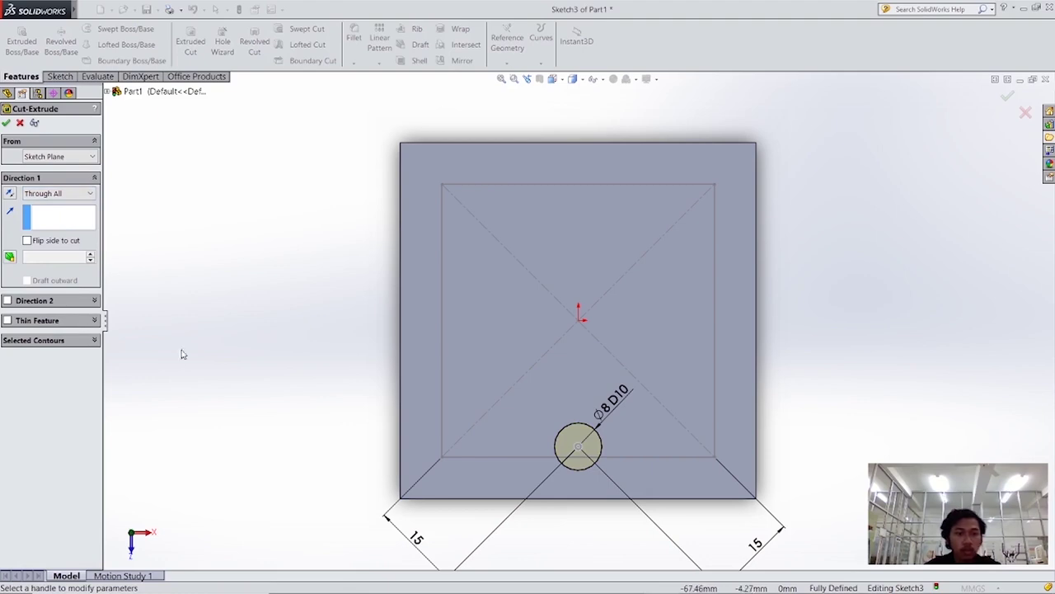
pyautogui.moveTo(797, 425); pyautogui.dragTo(594, 346, button='middle')
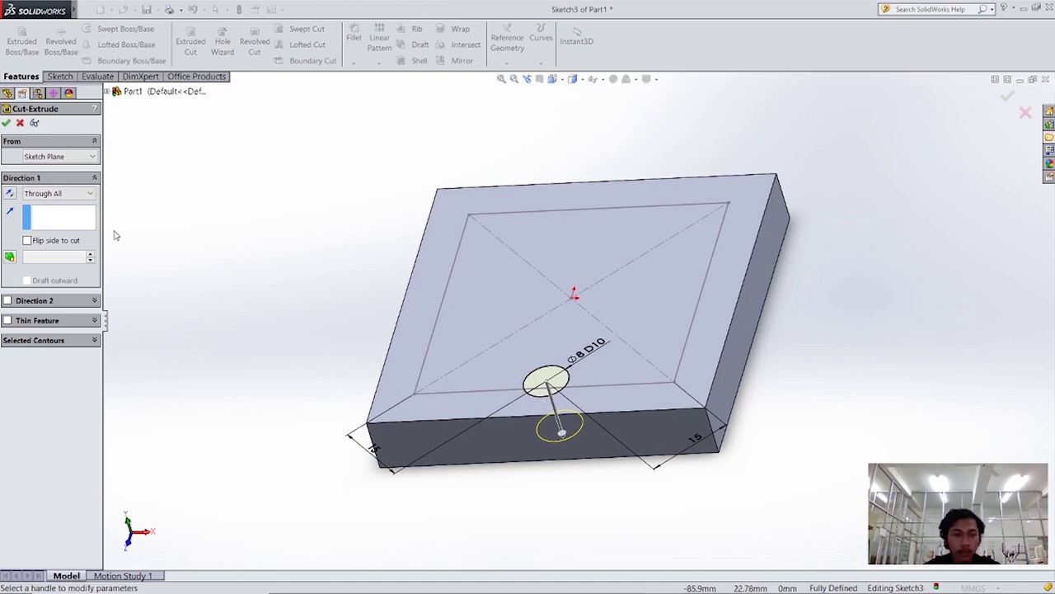
pyautogui.moveTo(245, 250); pyautogui.dragTo(238, 292, button='middle')
pyautogui.click(7, 122)
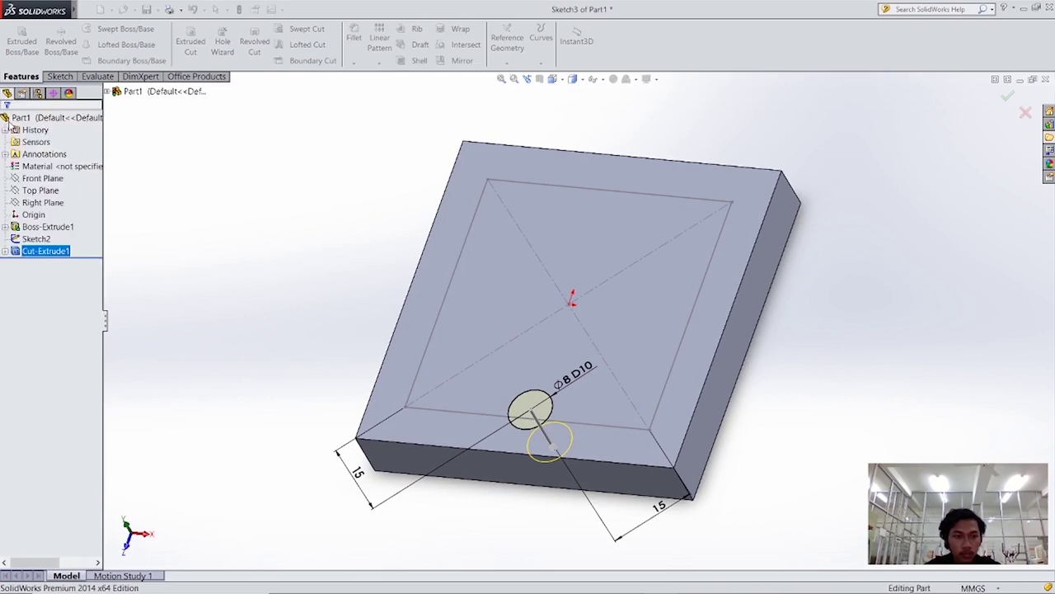
pyautogui.moveTo(296, 262); pyautogui.dragTo(308, 301, button='middle')
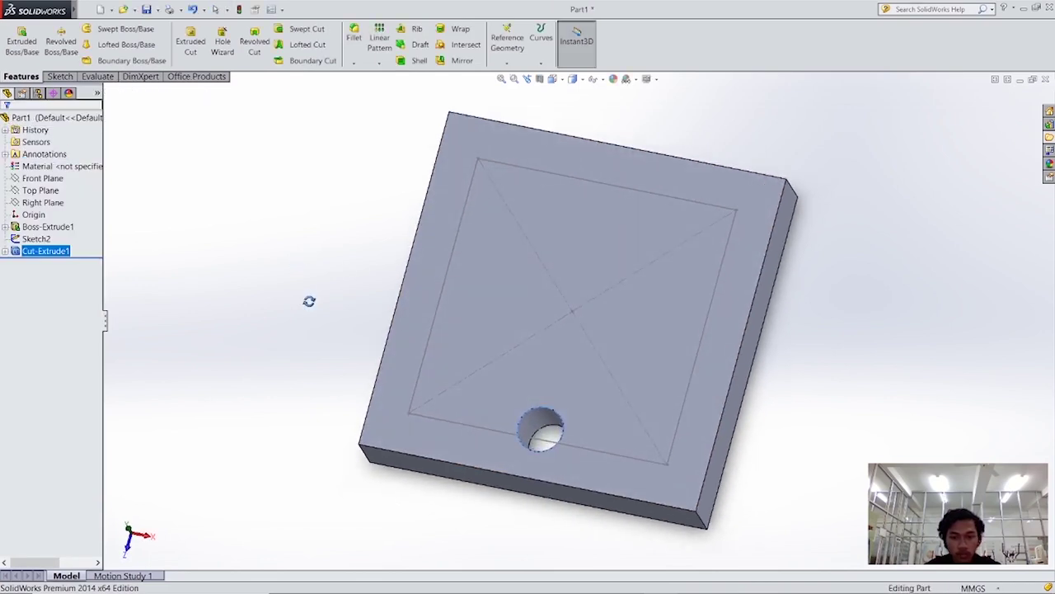
pyautogui.rightClick(606, 369)
pyautogui.click(786, 323)
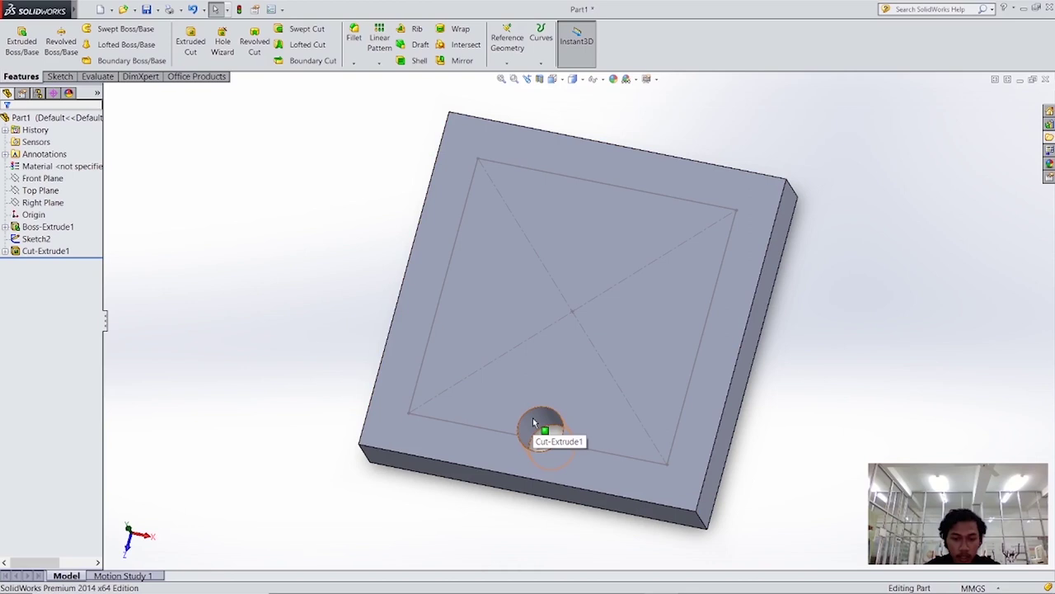
# - Start a linear pattern of the hole along the inner square's upper-left to lower-right diagonal, with 15 mm spacing and 3 instances
pyautogui.click(533, 417)
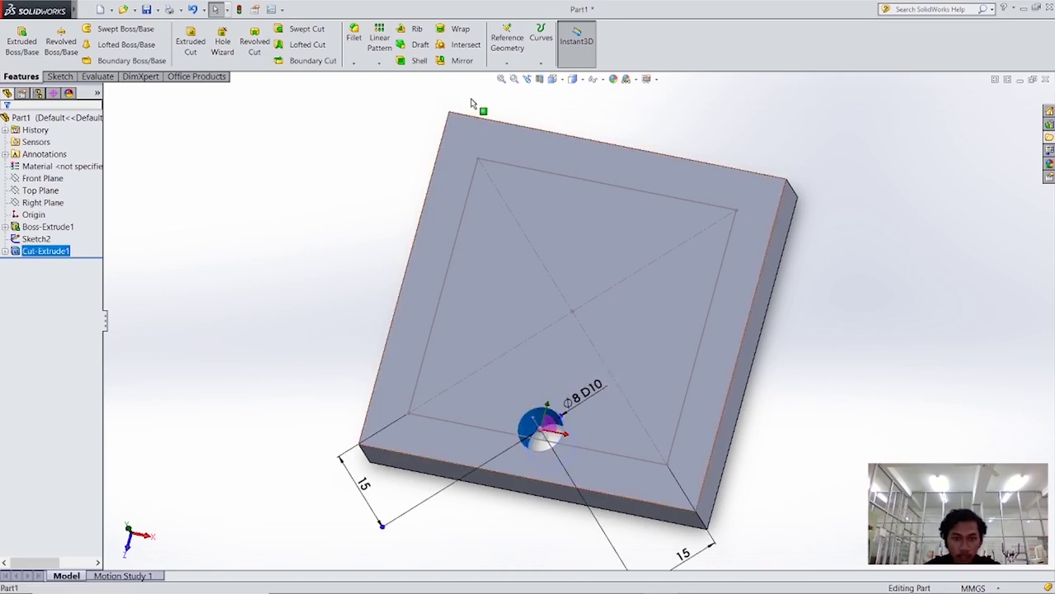
pyautogui.click(383, 34)
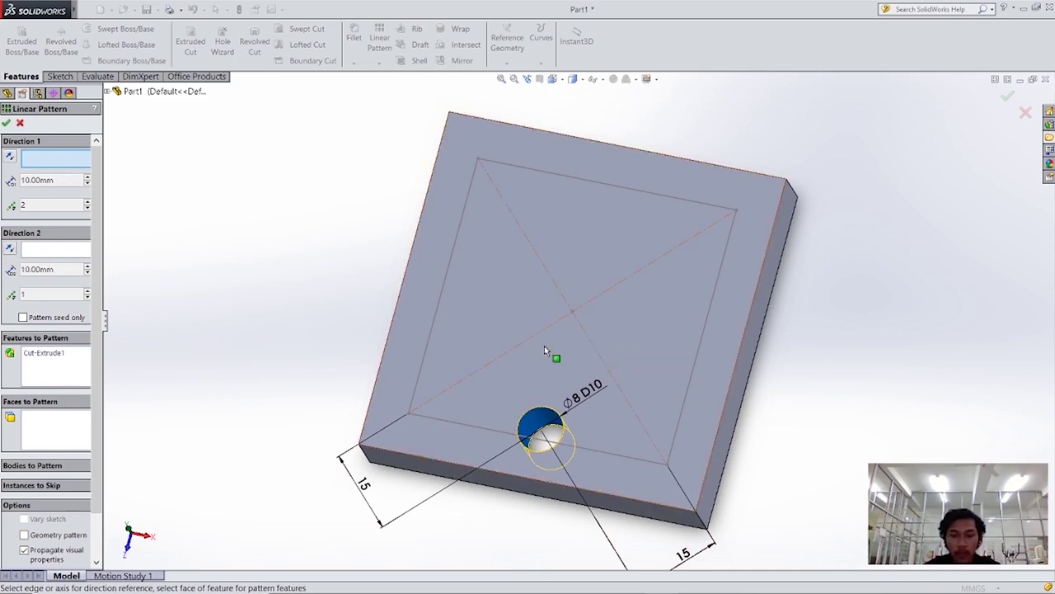
pyautogui.click(624, 399)
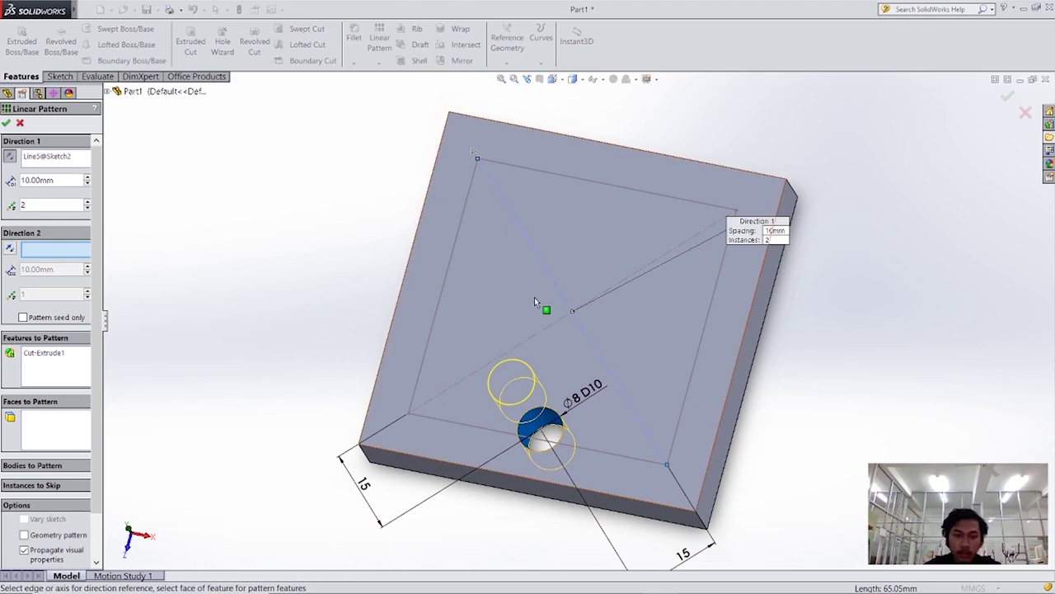
pyautogui.moveTo(277, 322); pyautogui.dragTo(289, 373, button='middle')
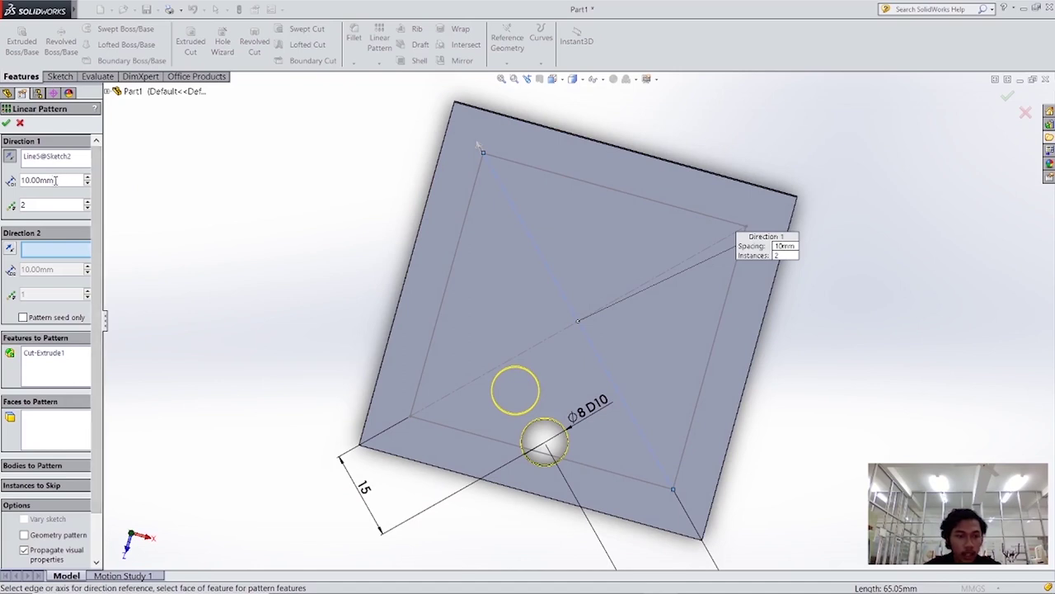
pyautogui.moveTo(55, 180); pyautogui.dragTo(20, 180)
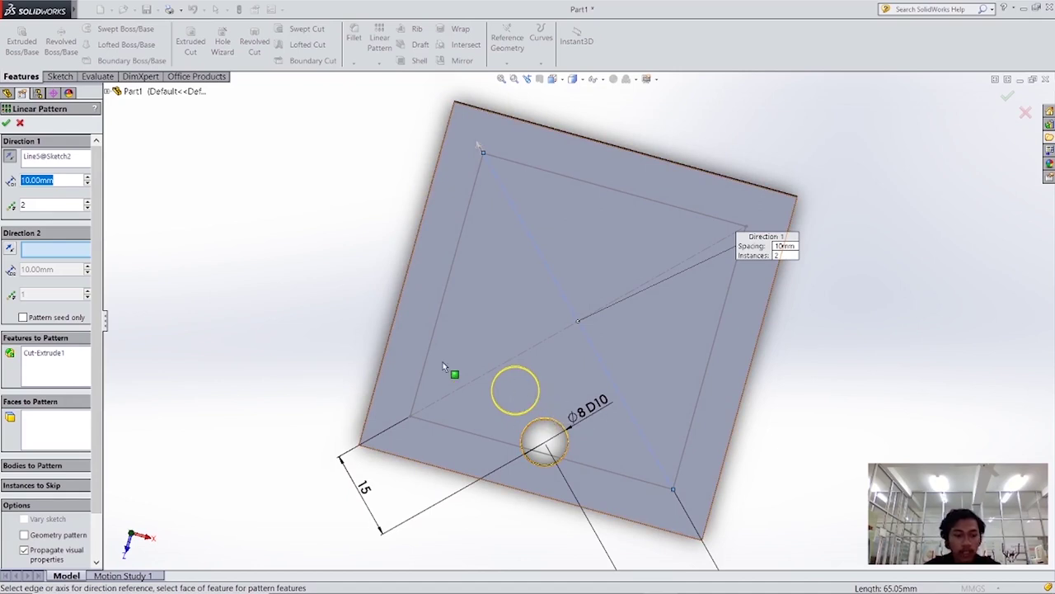
pyautogui.write('1')
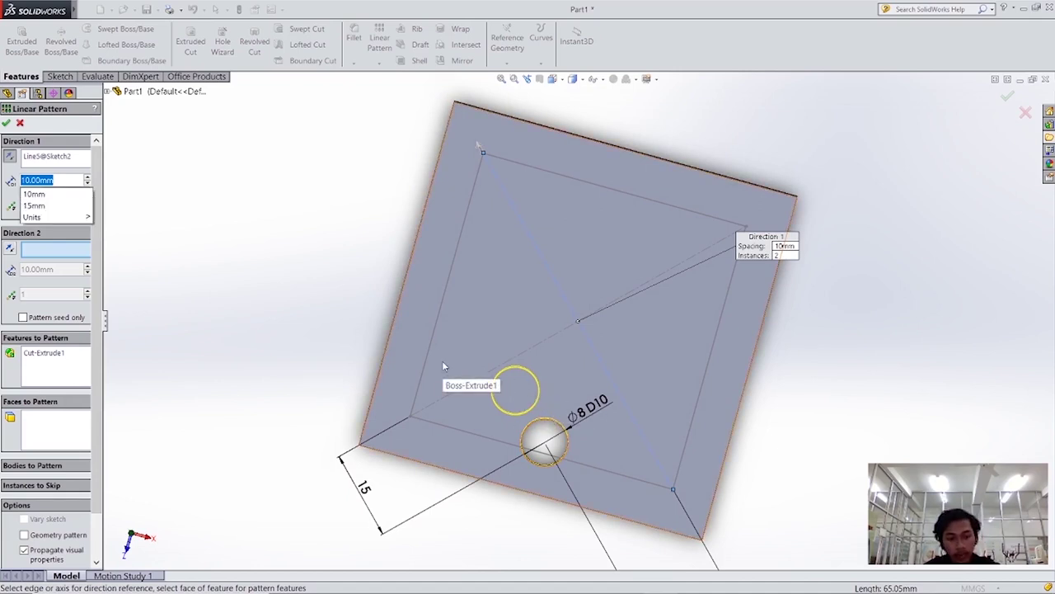
pyautogui.write('5')
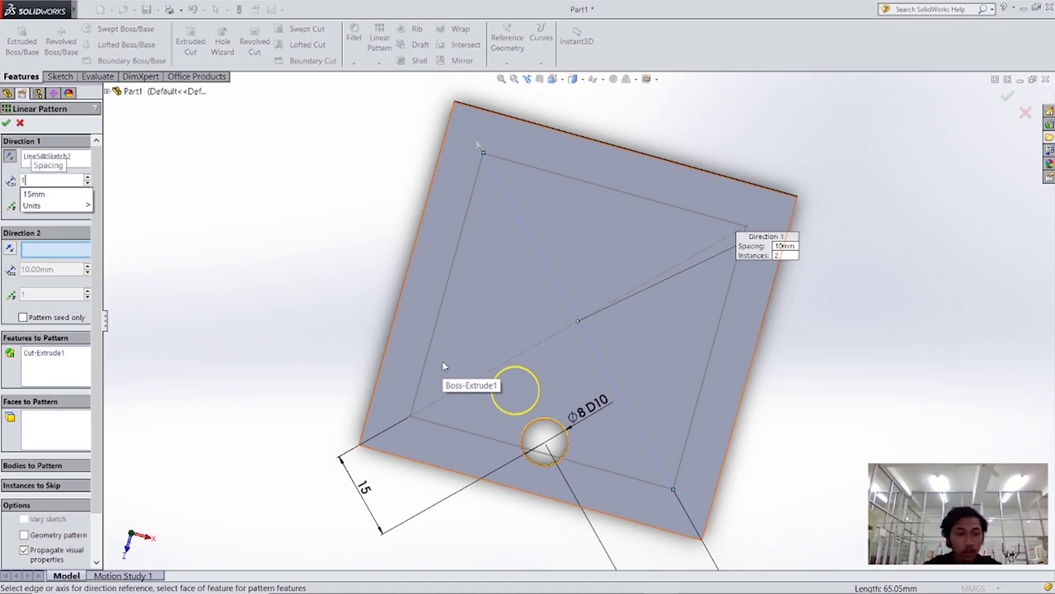
pyautogui.click(33, 195)
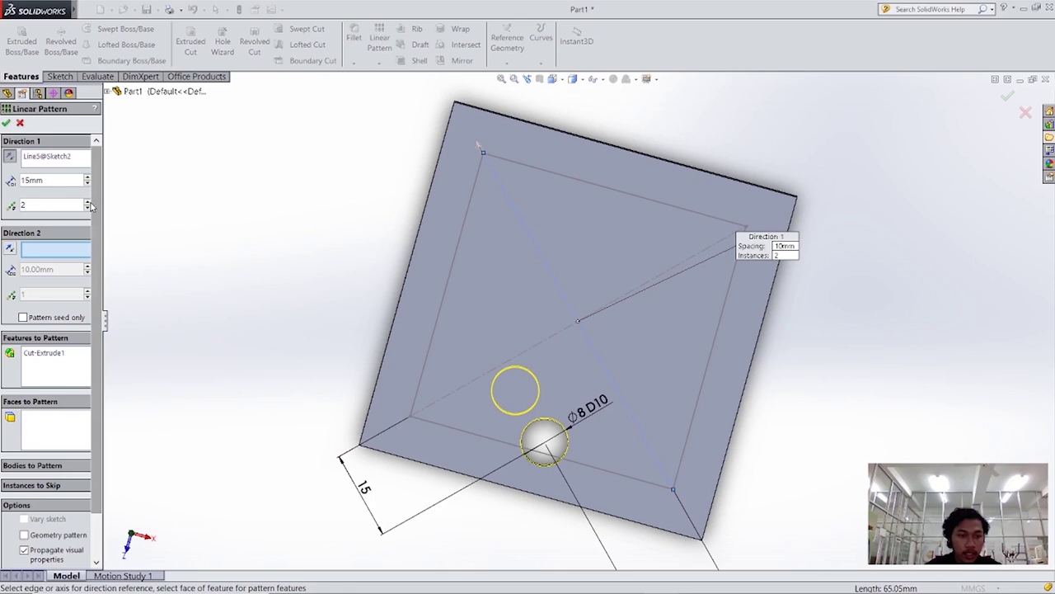
pyautogui.click(89, 203)
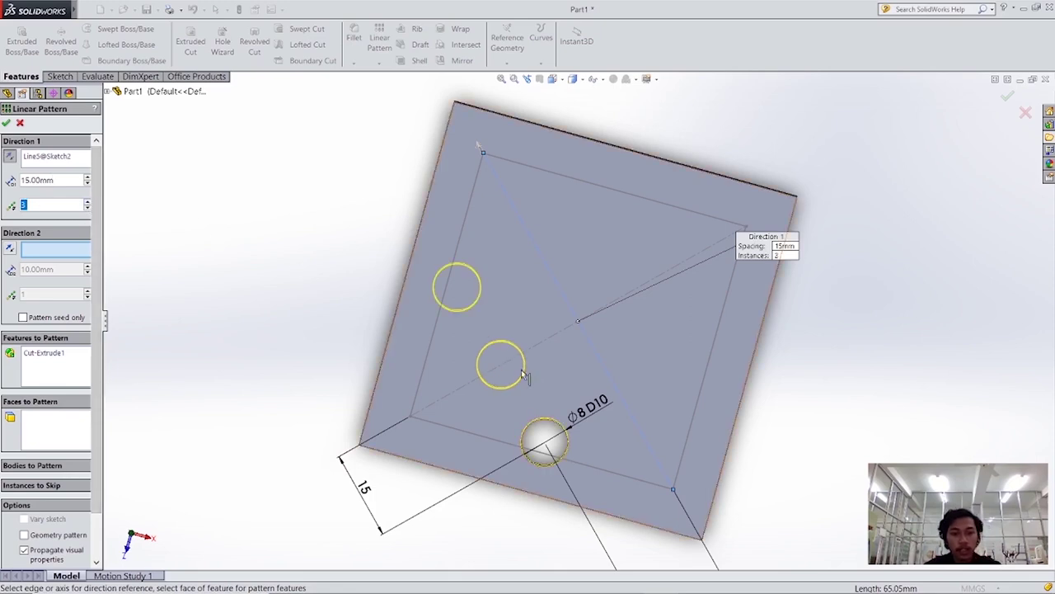
pyautogui.scroll(1, 446, 317)
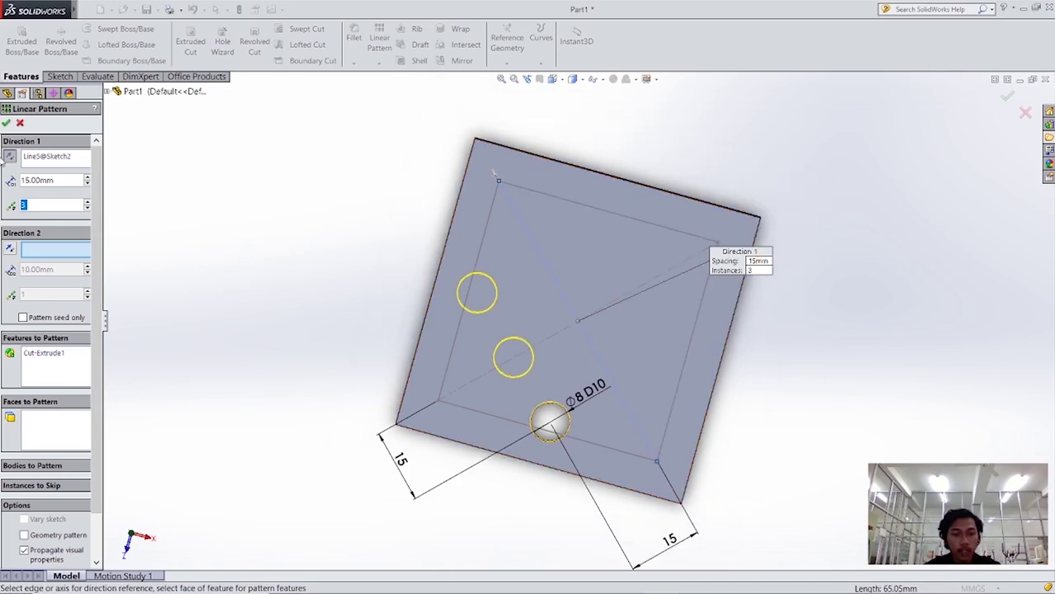
pyautogui.click(9, 156)
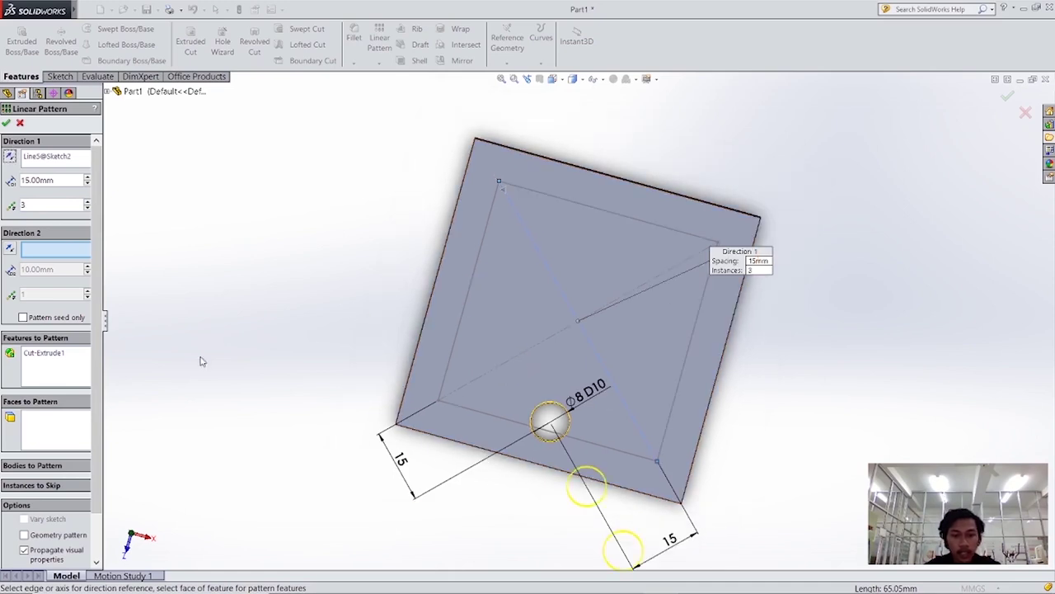
pyautogui.scroll(-1, 502, 478)
pyautogui.scroll(2, 509, 475)
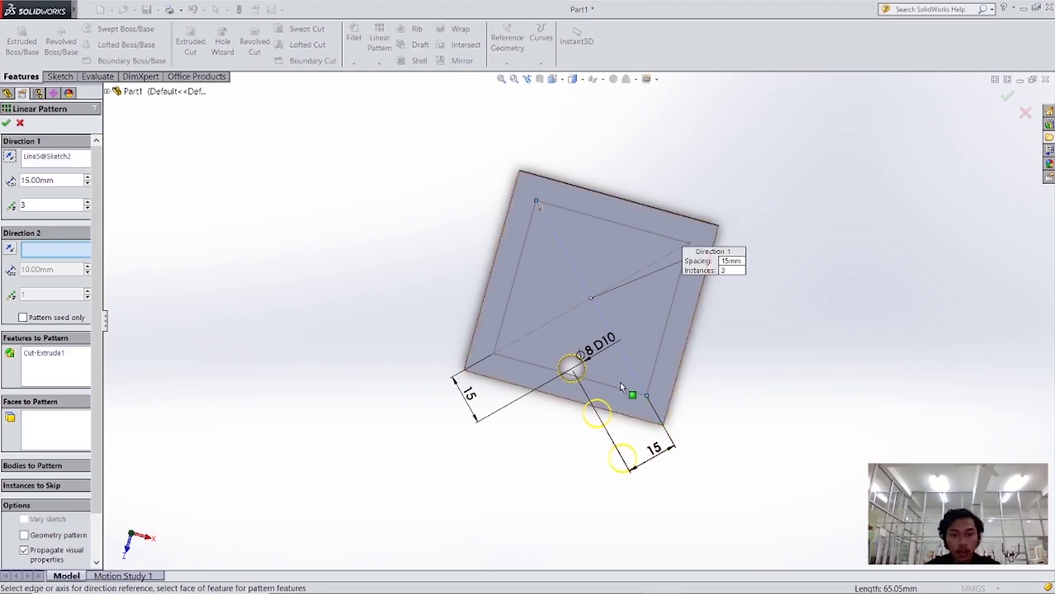
pyautogui.click(10, 157)
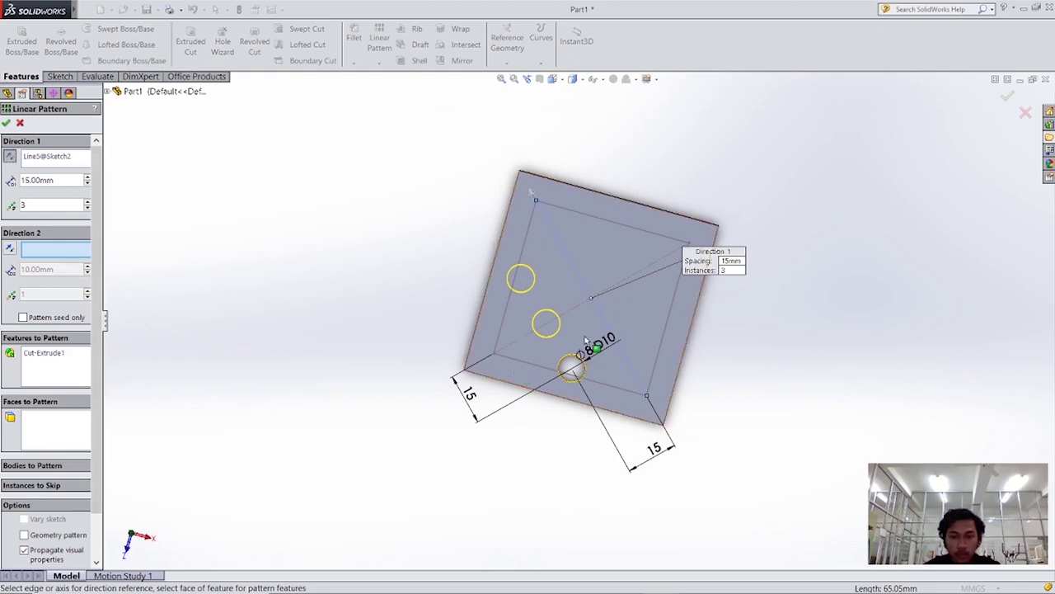
# - Set the pattern's second direction along the lower-left to upper-right diagonal with 15 mm spacing and 3 instances, and accept the linear pattern
pyautogui.scroll(-4, 586, 340)
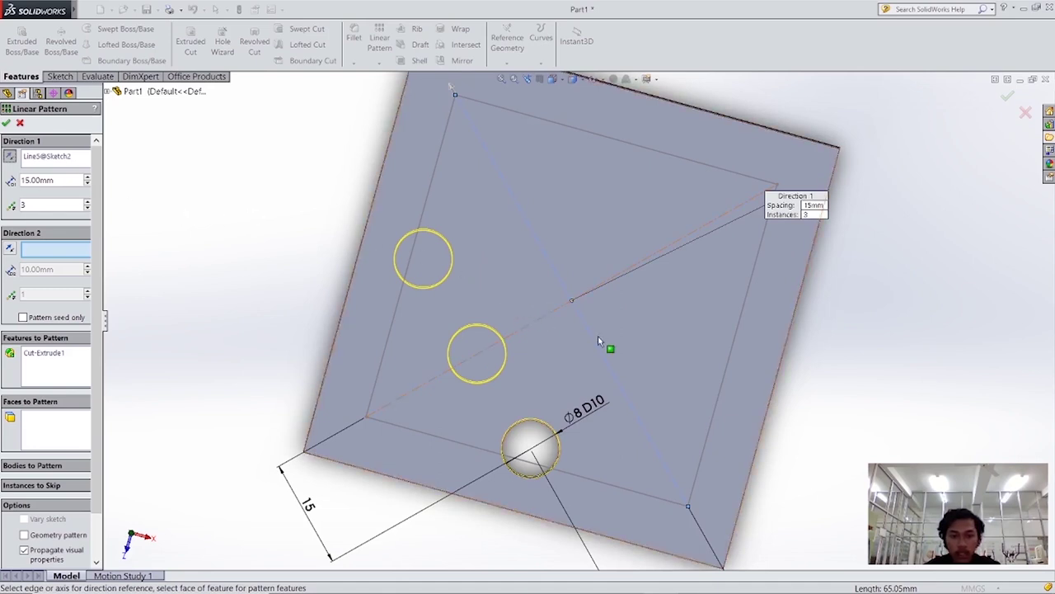
pyautogui.click(539, 322)
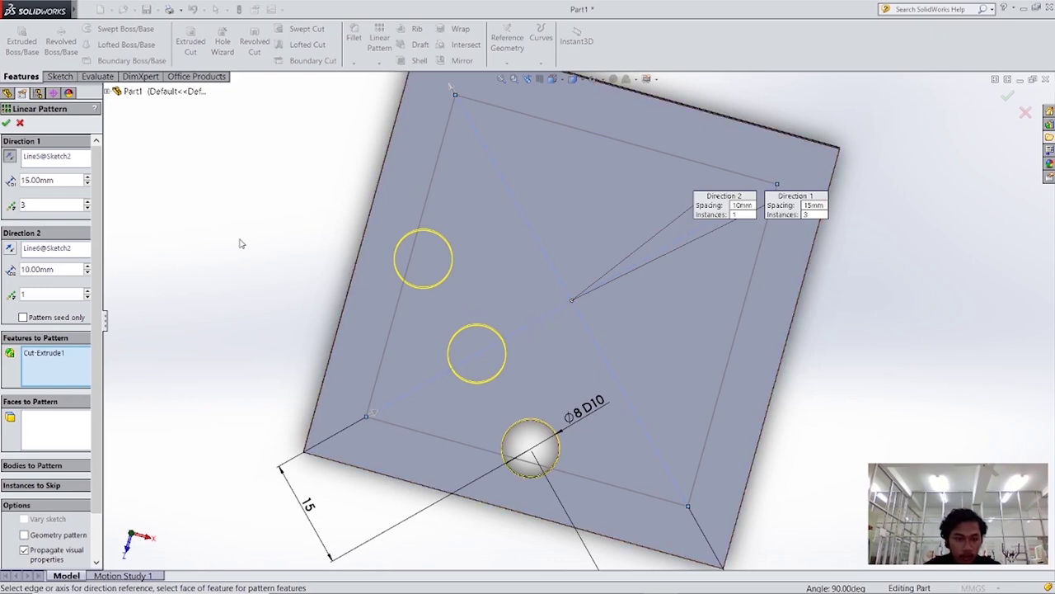
pyautogui.press('f')
pyautogui.moveTo(80, 270); pyautogui.dragTo(23, 275)
pyautogui.write('15')
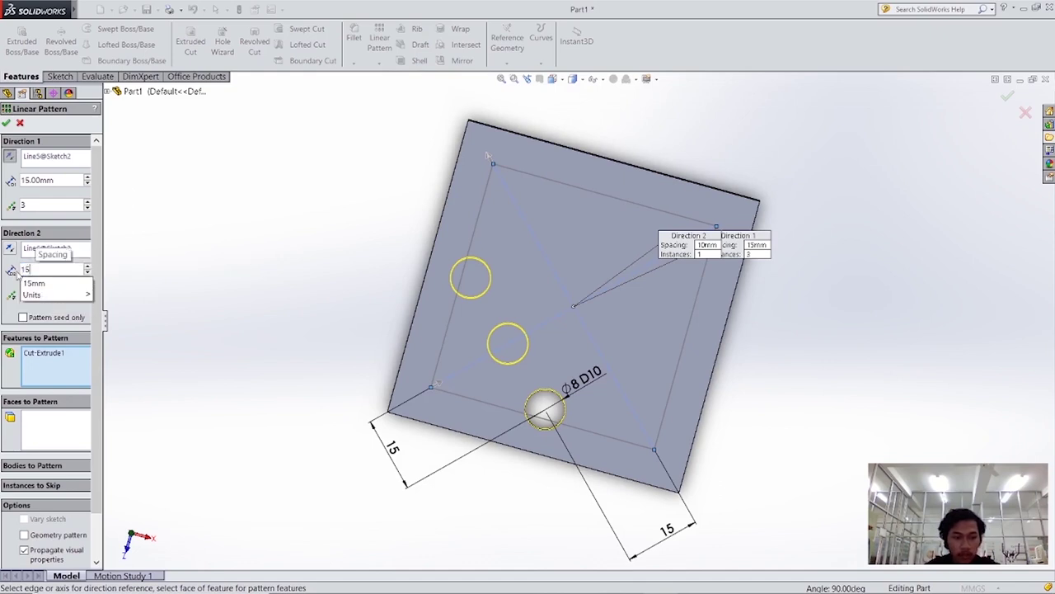
pyautogui.click(39, 283)
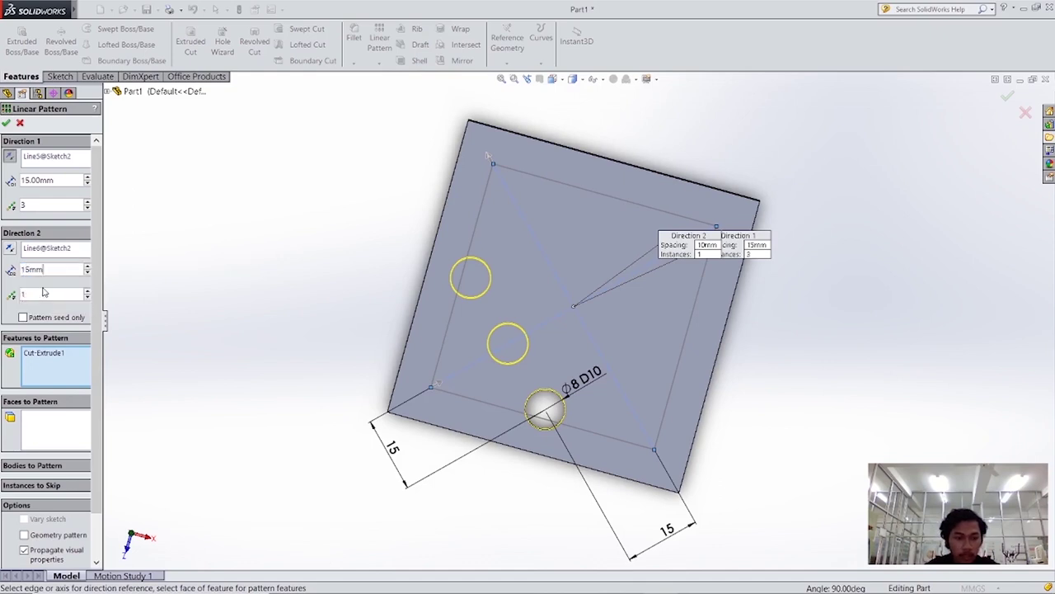
pyautogui.click(88, 292)
pyautogui.click(89, 291)
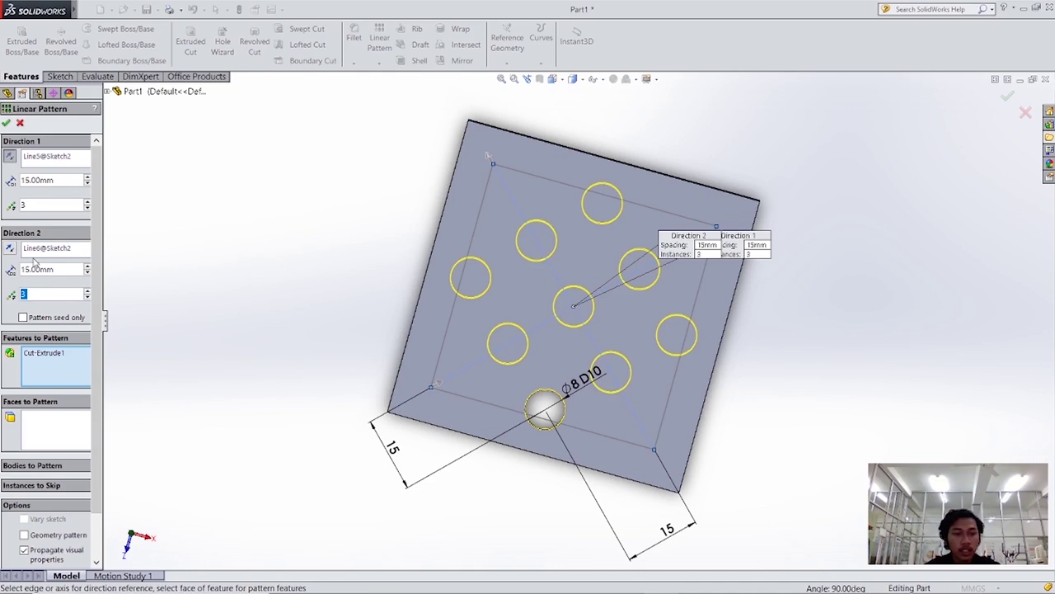
pyautogui.click(10, 249)
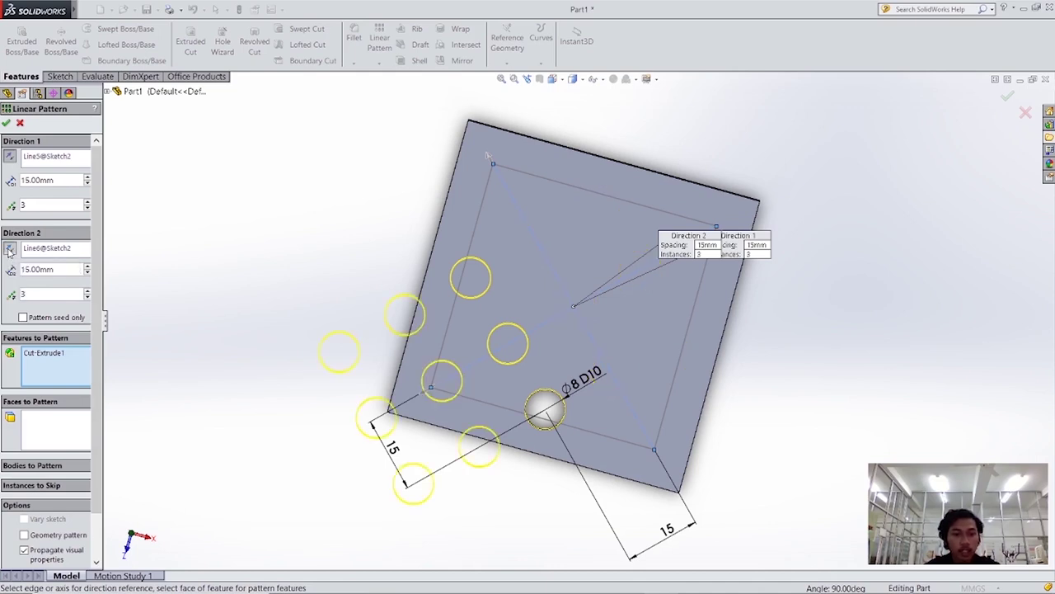
pyautogui.click(9, 249)
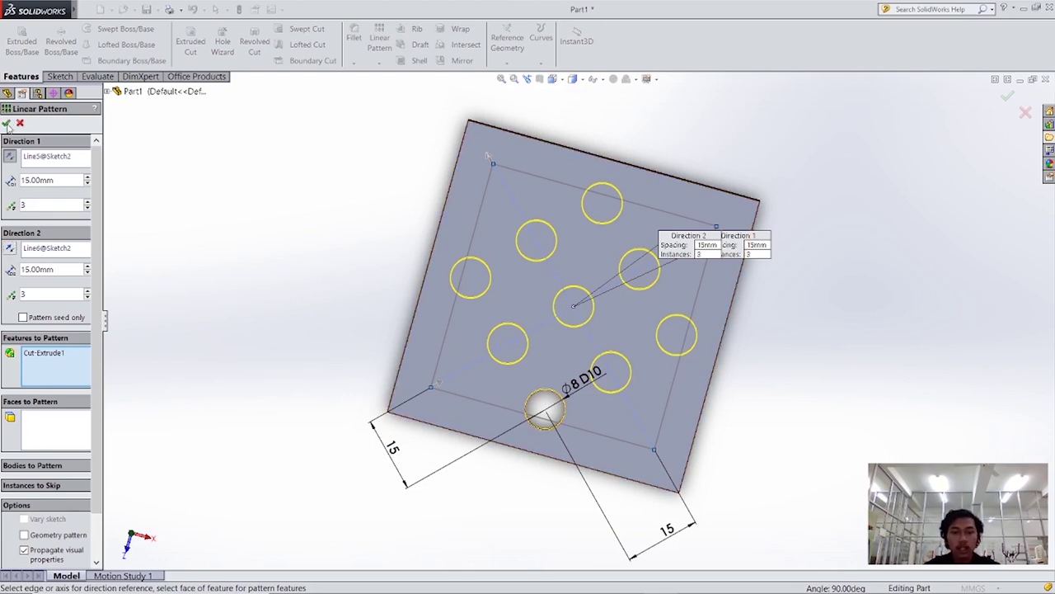
pyautogui.click(7, 124)
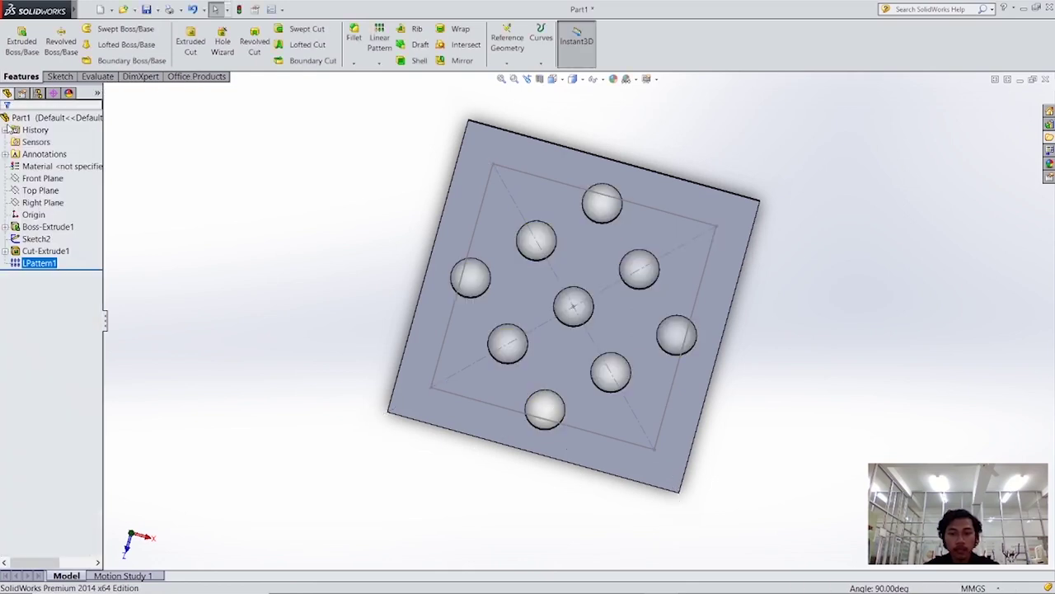
pyautogui.moveTo(346, 487); pyautogui.dragTo(753, 176, button='middle')
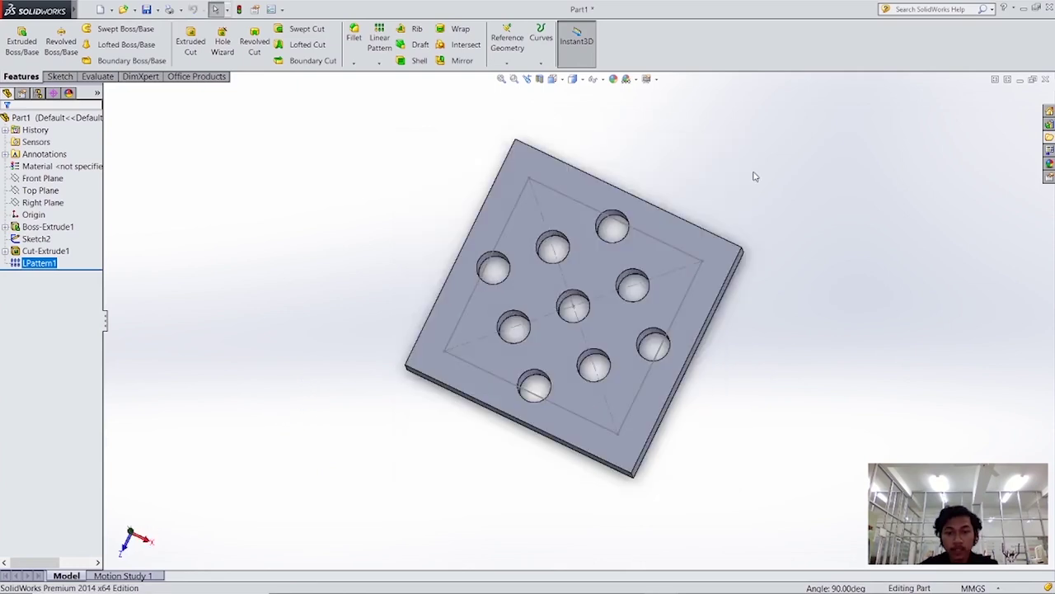